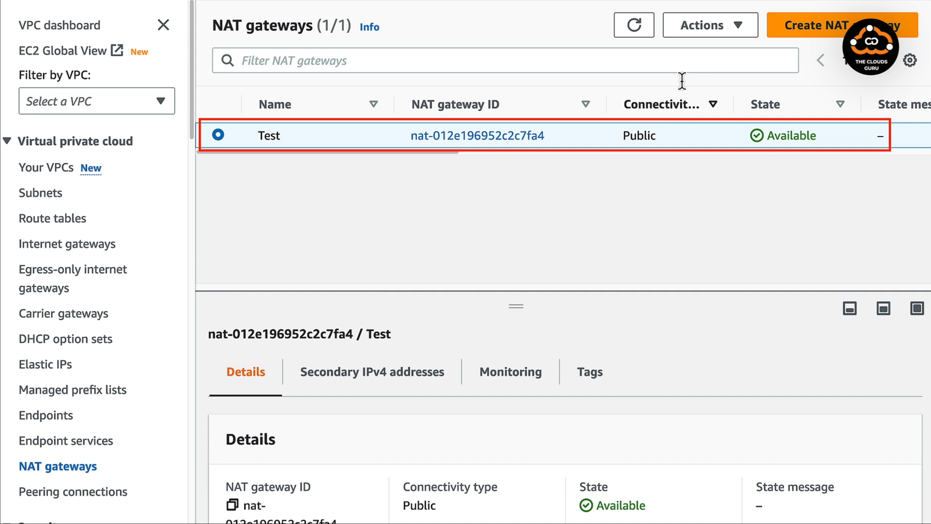
# - Try to delete the Test NAT gateway, entering "delete" as the confirmation text
pyautogui.click(743, 29)
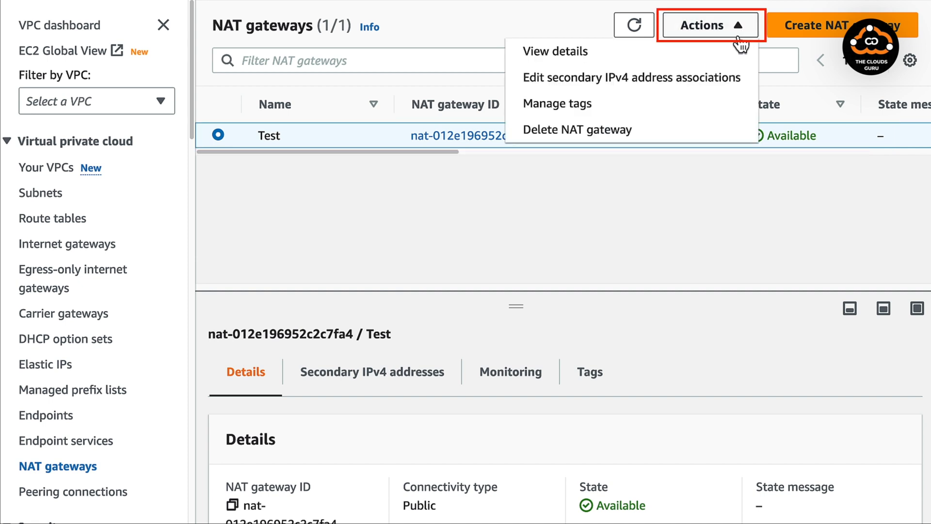
pyautogui.click(662, 131)
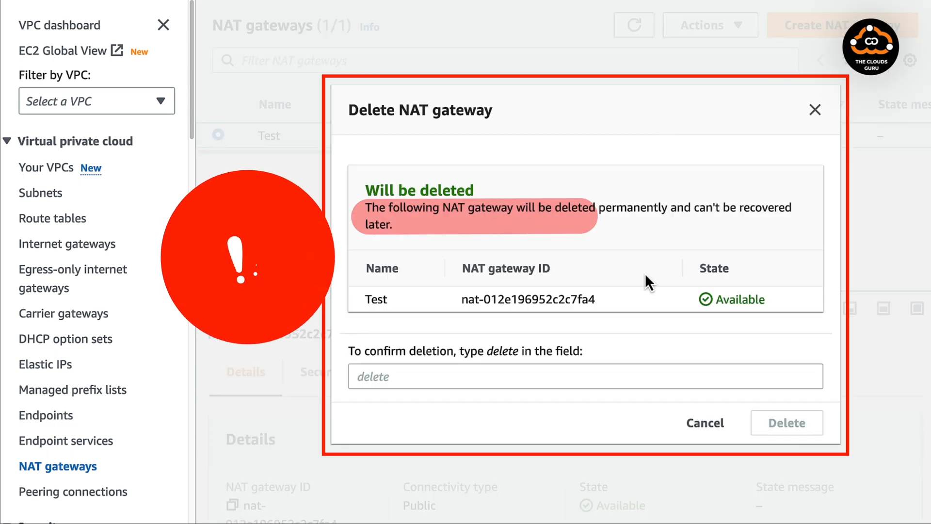
pyautogui.click(401, 381)
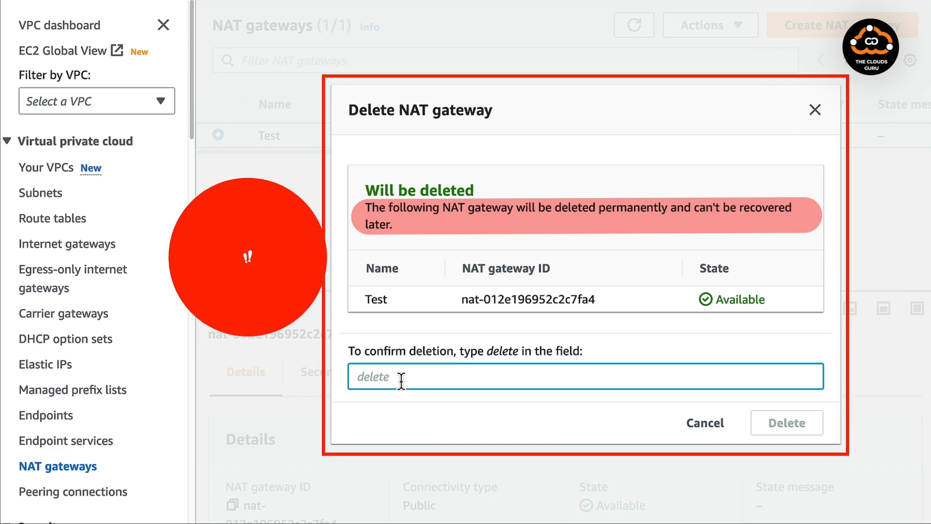
pyautogui.write('delete')
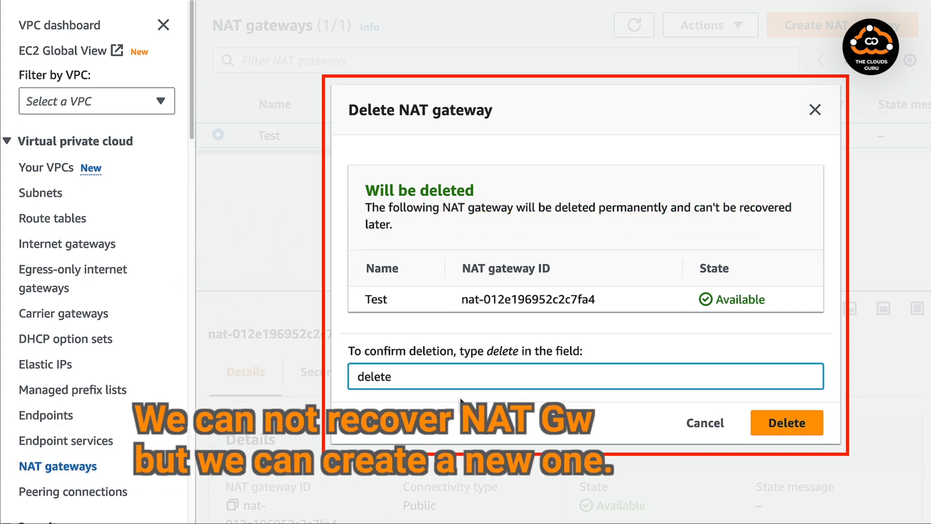
pyautogui.click(786, 431)
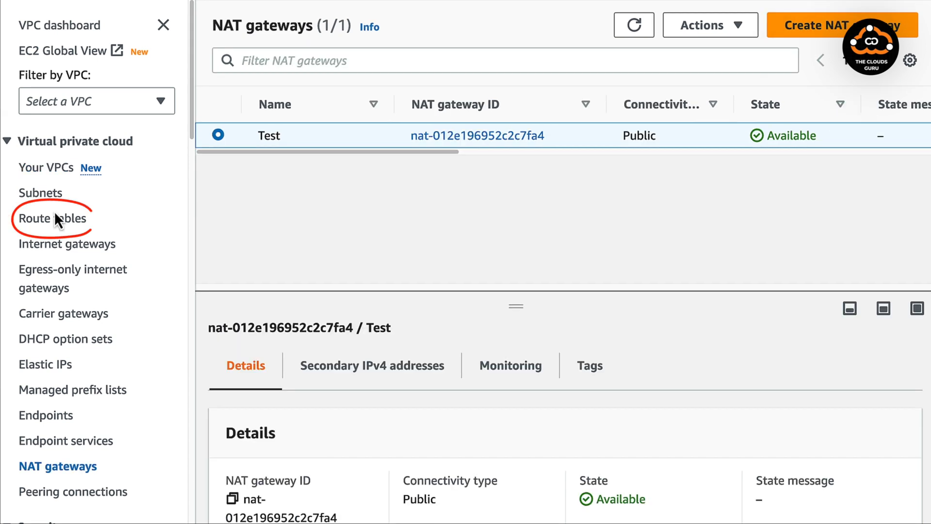
# - Open the route tables list and filter it by VPC vpc-0be472bea34cc8d31
pyautogui.click(68, 222)
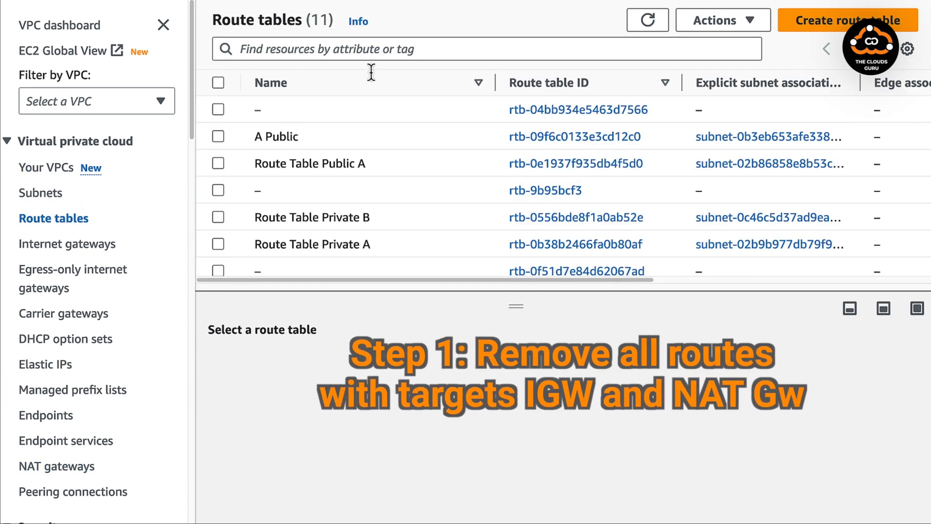
pyautogui.click(383, 50)
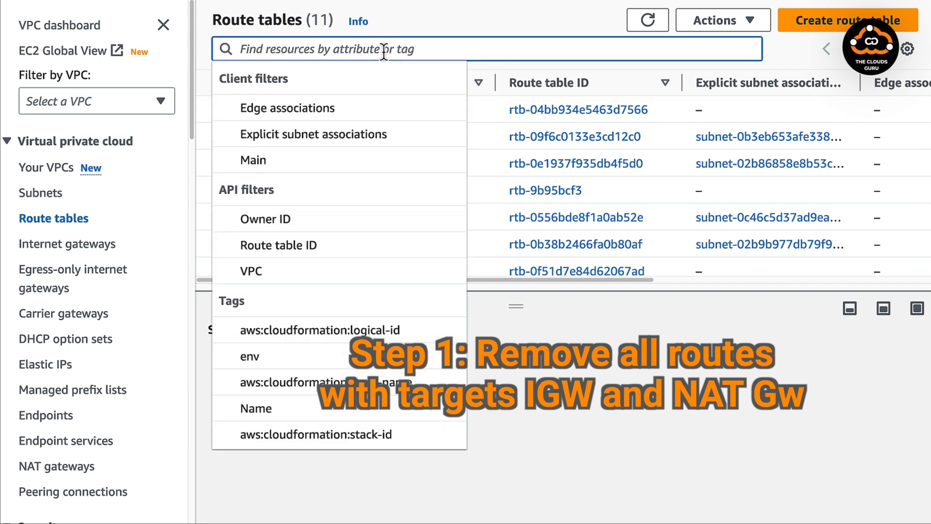
pyautogui.write('vpc-0be472bea34cc8d31')
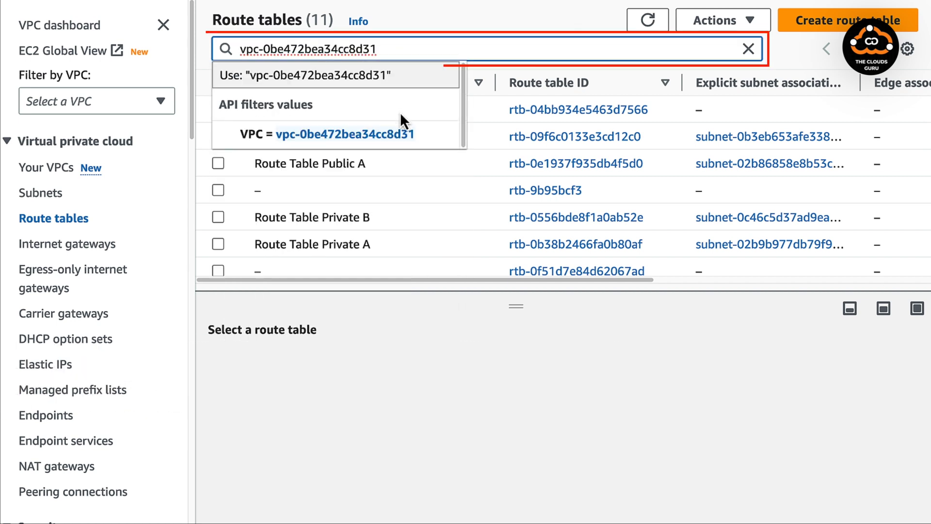
pyautogui.click(395, 137)
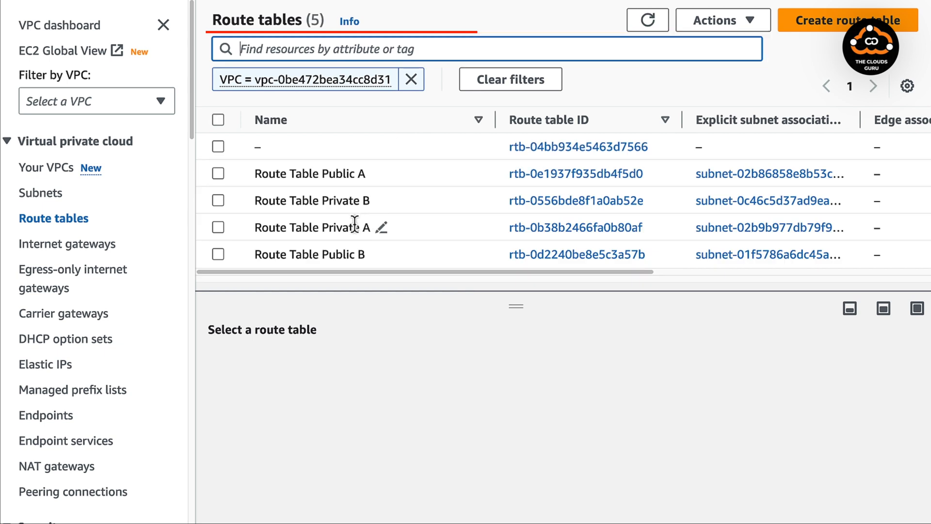
# - Remove the 0.0.0.0/0 route targeting the internet gateway from Route Table Public A and save the changes
pyautogui.click(218, 173)
pyautogui.moveTo(598, 308); pyautogui.dragTo(599, 272)
pyautogui.click(325, 326)
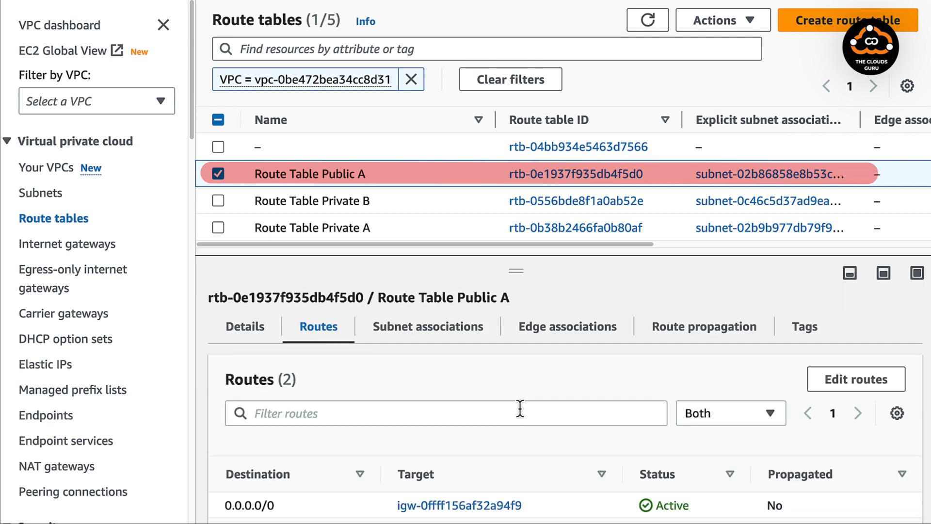
pyautogui.scroll(-1, 520, 409)
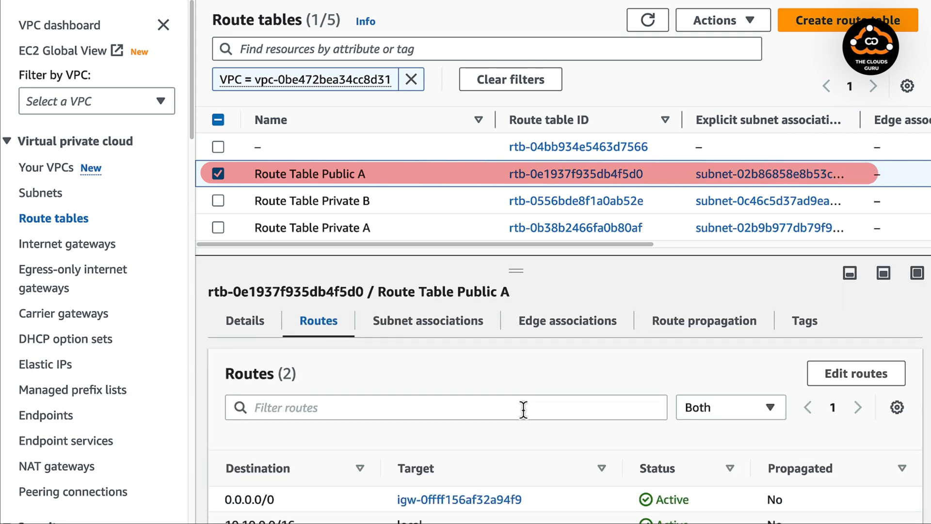
pyautogui.click(848, 377)
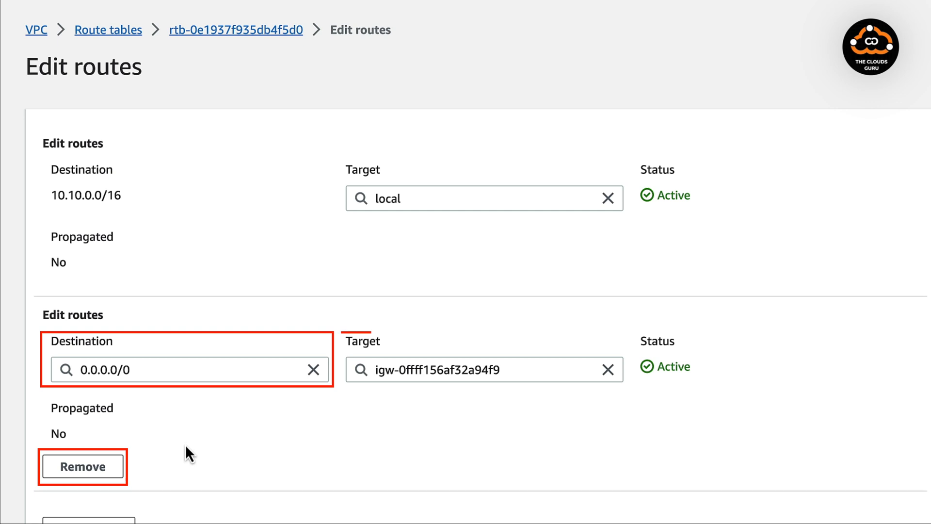
pyautogui.click(99, 473)
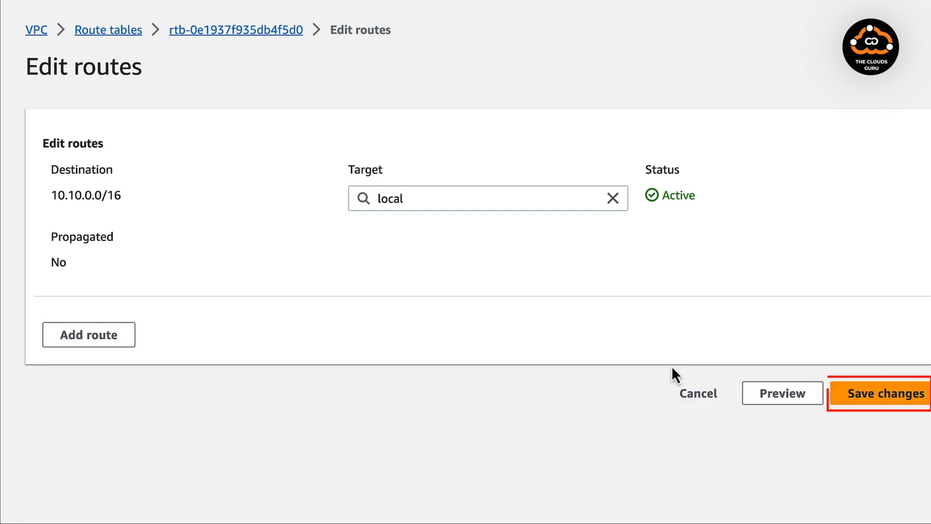
pyautogui.click(862, 399)
# - Return to the route tables list and filter it again by VPC vpc-0be472bea34cc8d31
pyautogui.click(311, 96)
pyautogui.click(358, 53)
pyautogui.hotkey('ctrl', 'v')
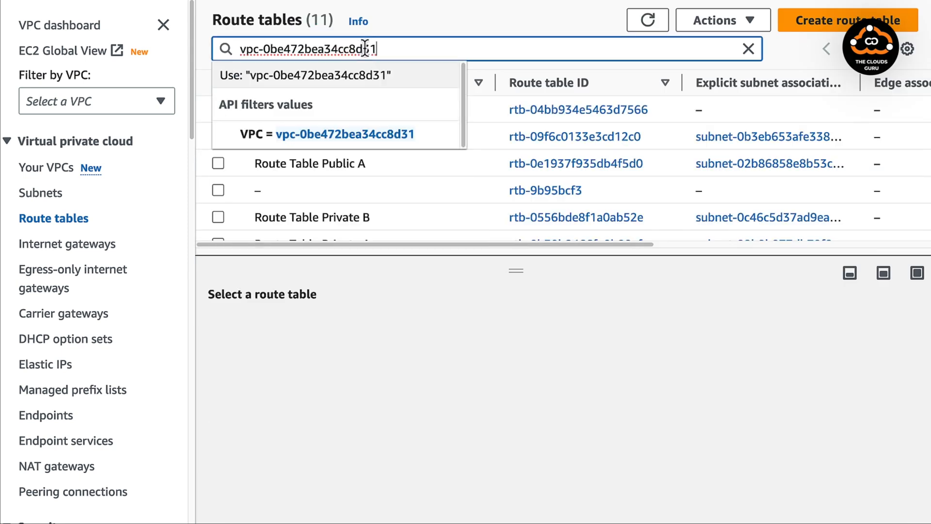
pyautogui.click(322, 134)
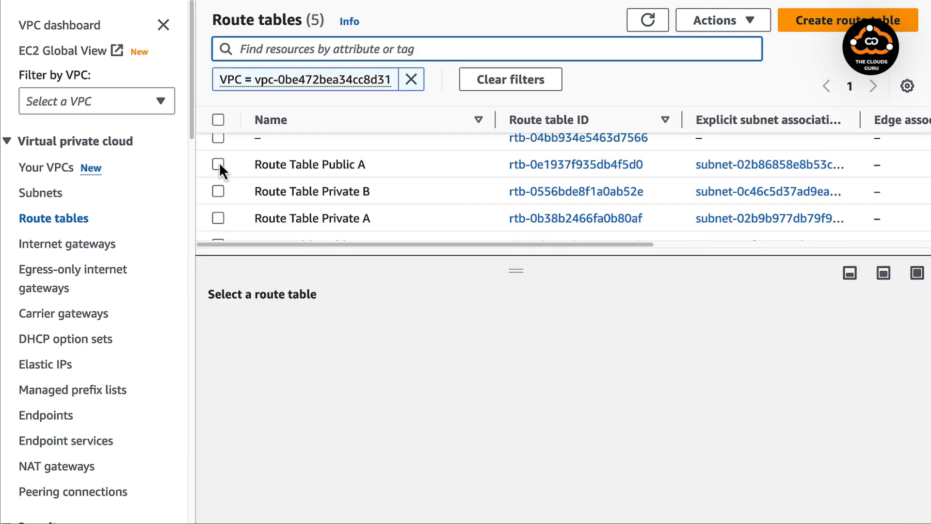
# - Review the remaining routes of Route Table Public A
pyautogui.click(218, 164)
pyautogui.click(321, 331)
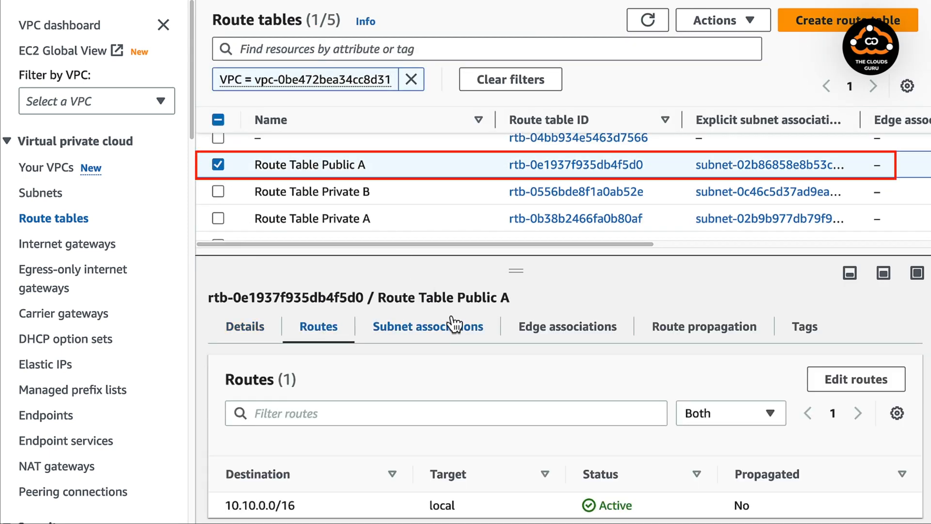
pyautogui.scroll(-1, 456, 322)
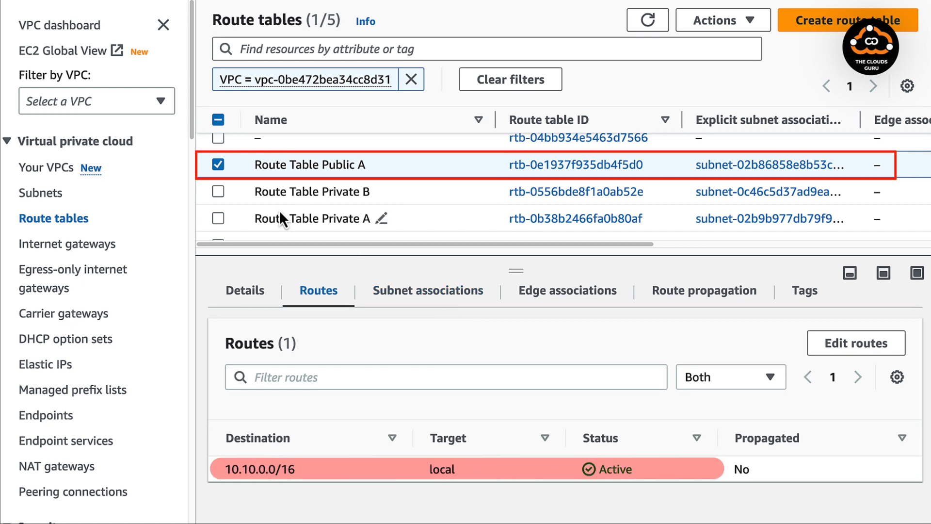
# - Remove the 0.0.0.0/0 route targeting the NAT gateway from Route Table Private B and save the changes
pyautogui.click(217, 192)
pyautogui.click(217, 164)
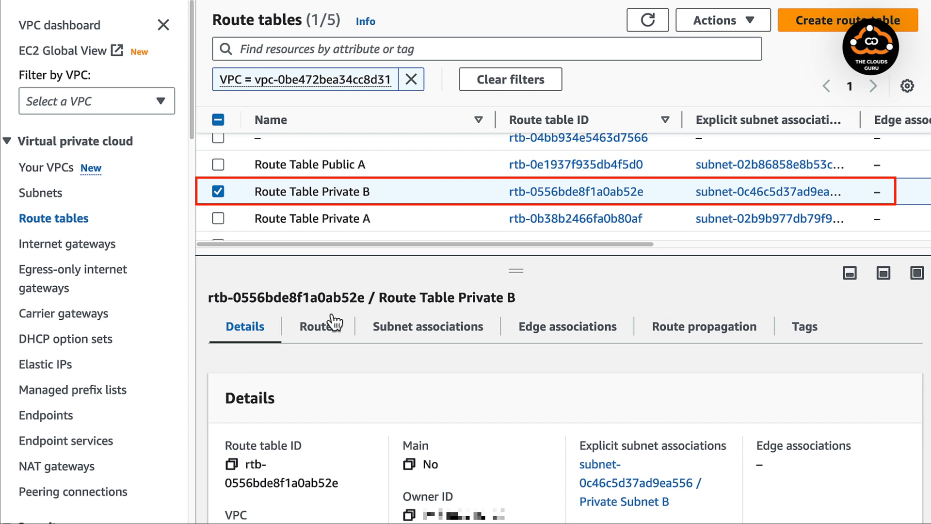
pyautogui.click(319, 333)
pyautogui.scroll(-1, 470, 322)
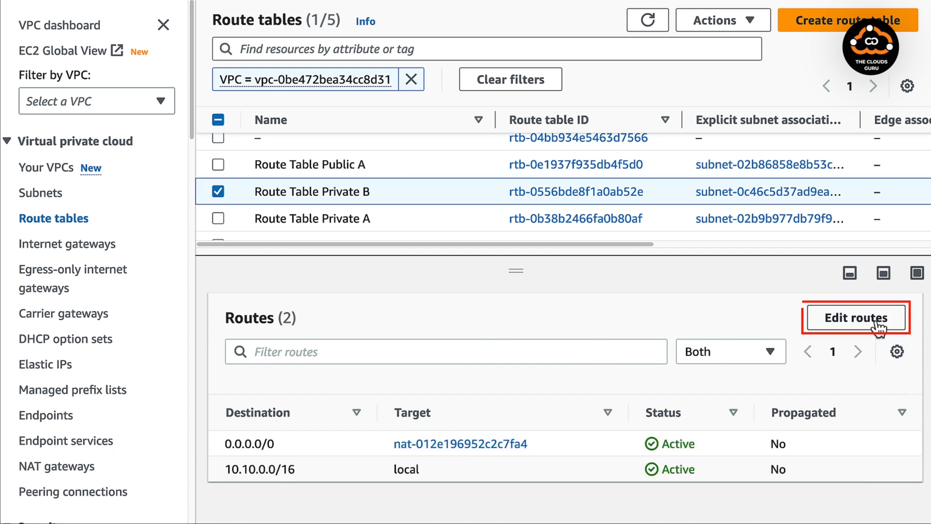
pyautogui.click(862, 320)
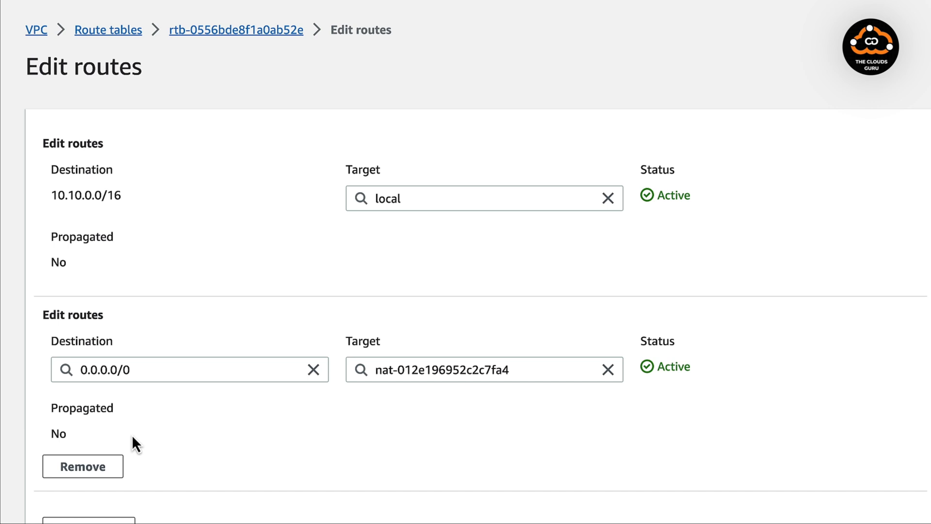
pyautogui.click(115, 472)
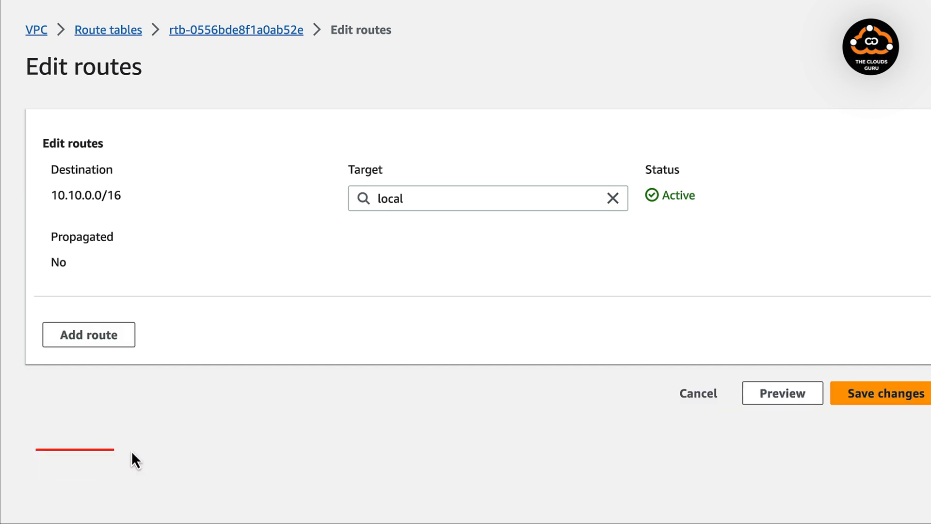
pyautogui.click(866, 392)
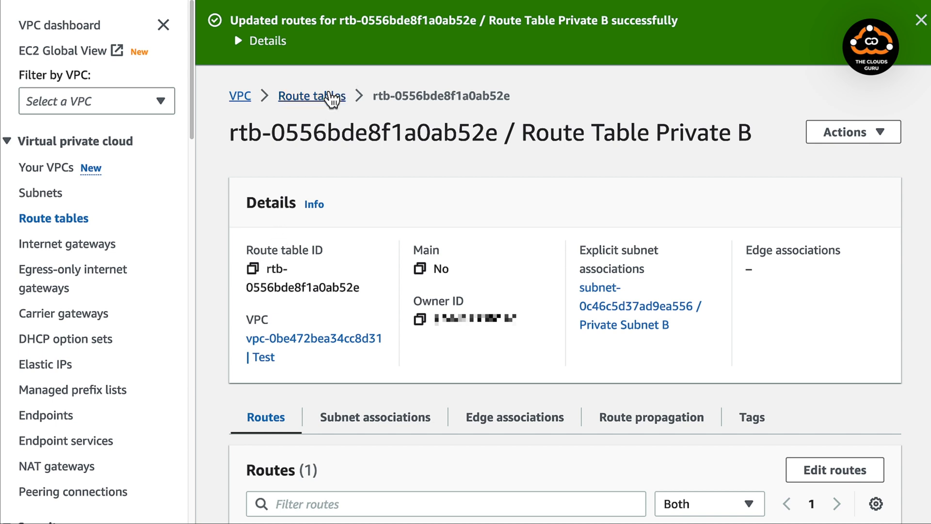
# - Go back to all route tables and limit the list to VPC vpc-0be472bea34cc8d31
pyautogui.click(332, 95)
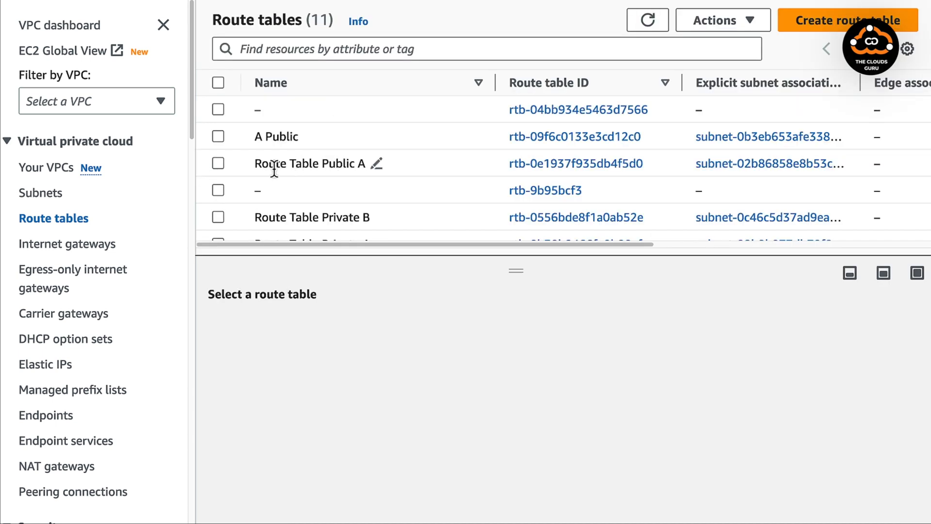
pyautogui.click(339, 51)
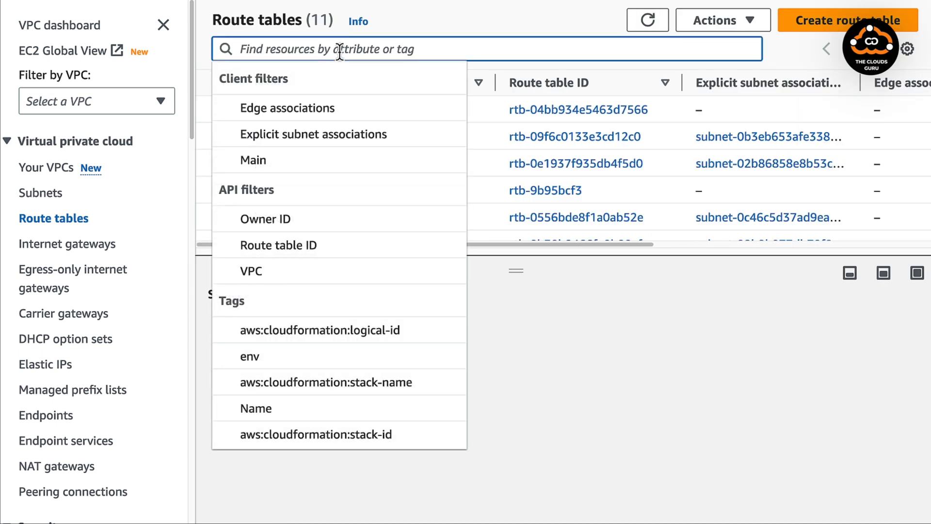
pyautogui.write('vpc-0be472bea34cc8d31')
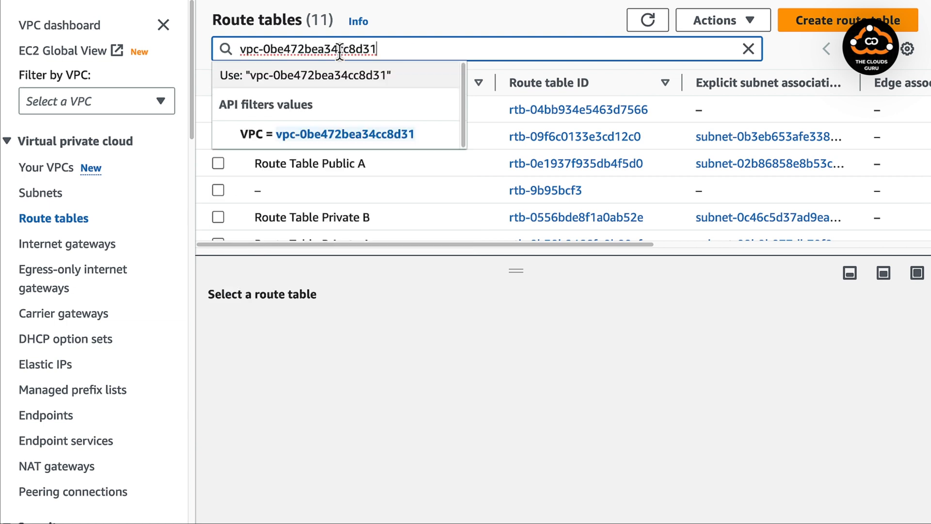
pyautogui.click(372, 138)
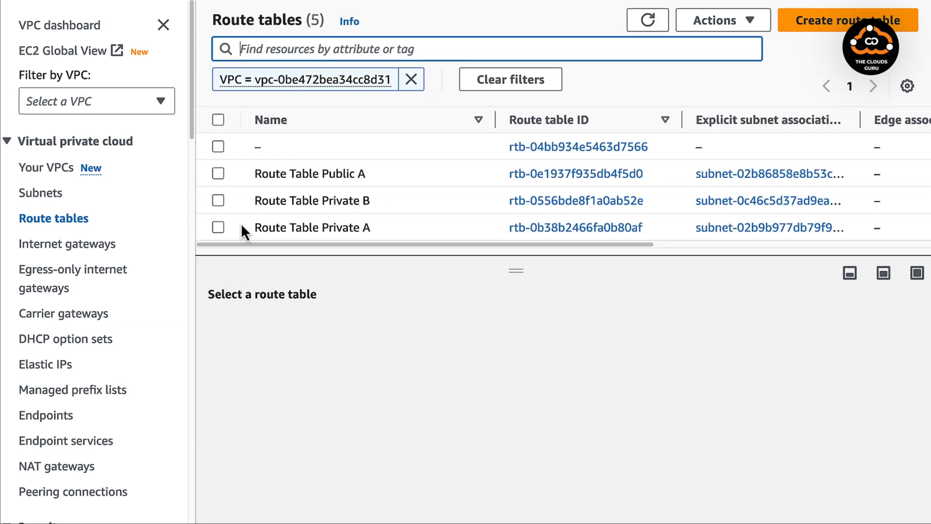
# - Remove the 0.0.0.0/0 route targeting the NAT gateway from Route Table Private A and save the changes
pyautogui.click(218, 227)
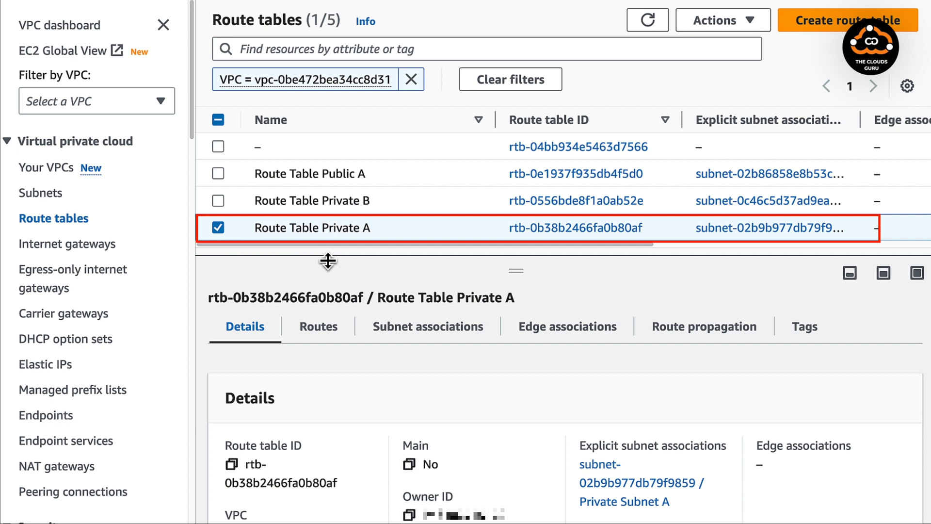
pyautogui.click(323, 330)
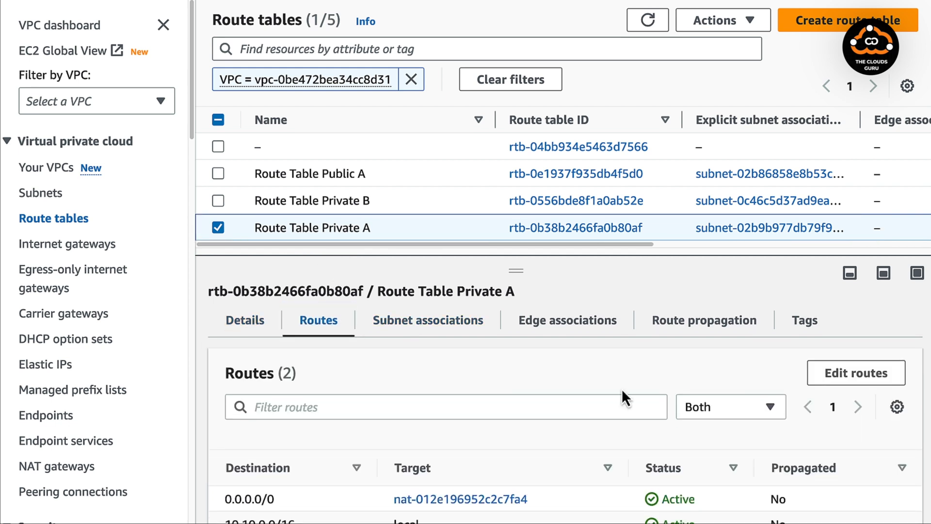
pyautogui.click(876, 383)
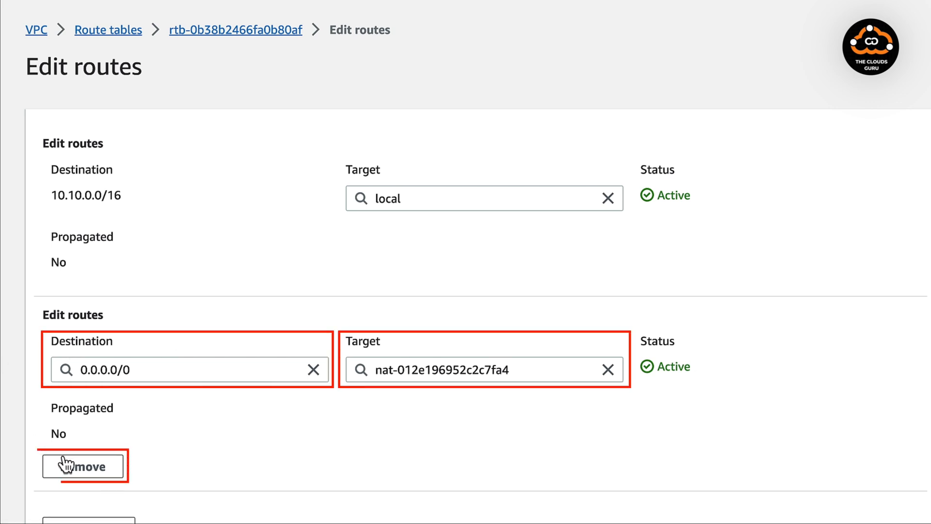
pyautogui.click(81, 468)
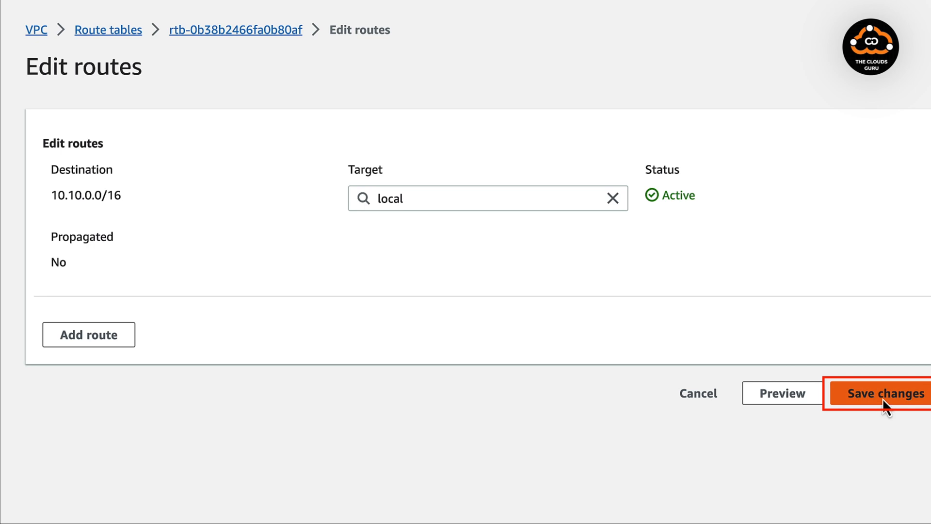
pyautogui.click(884, 404)
# - Return to the route tables list and show only those of VPC vpc-0be472bea34cc8d31
pyautogui.click(312, 95)
pyautogui.scroll(-3, 310, 225)
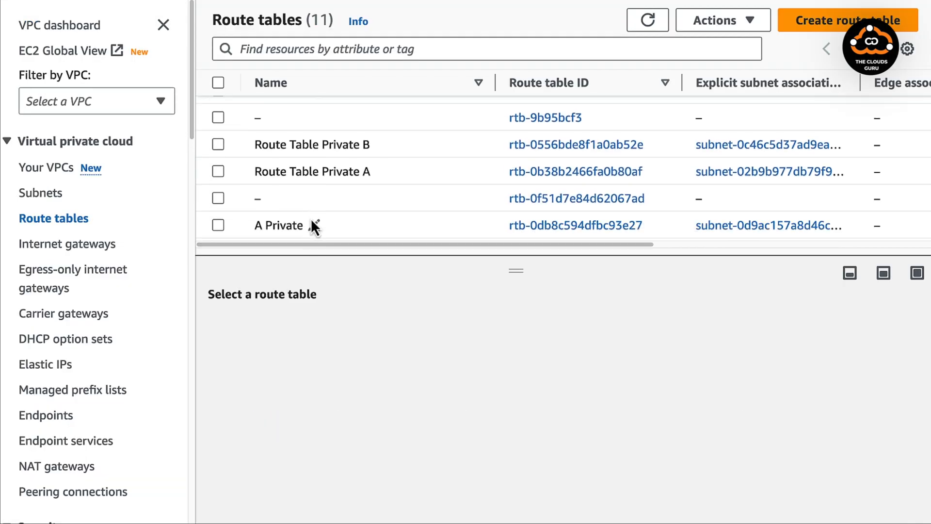
pyautogui.click(326, 49)
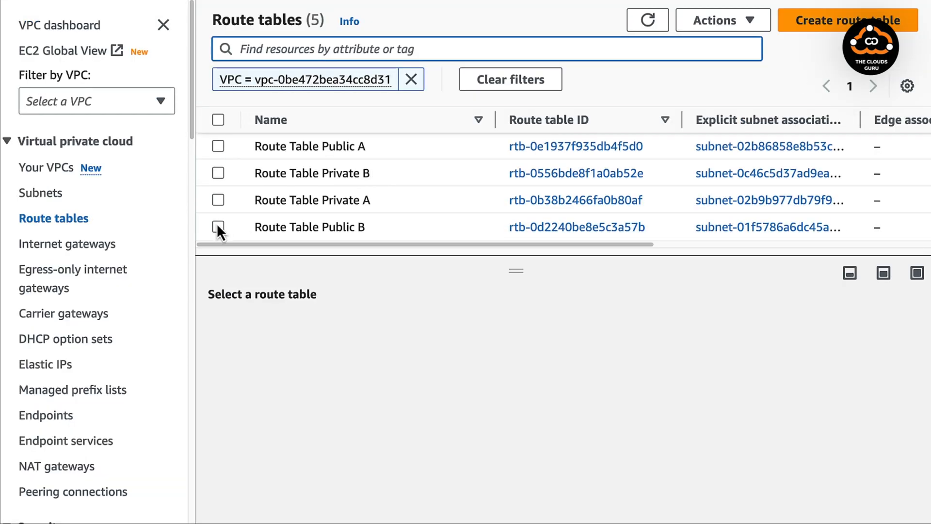
# - Remove the 0.0.0.0/0 route targeting the internet gateway from Route Table Public B and save the changes
pyautogui.click(217, 227)
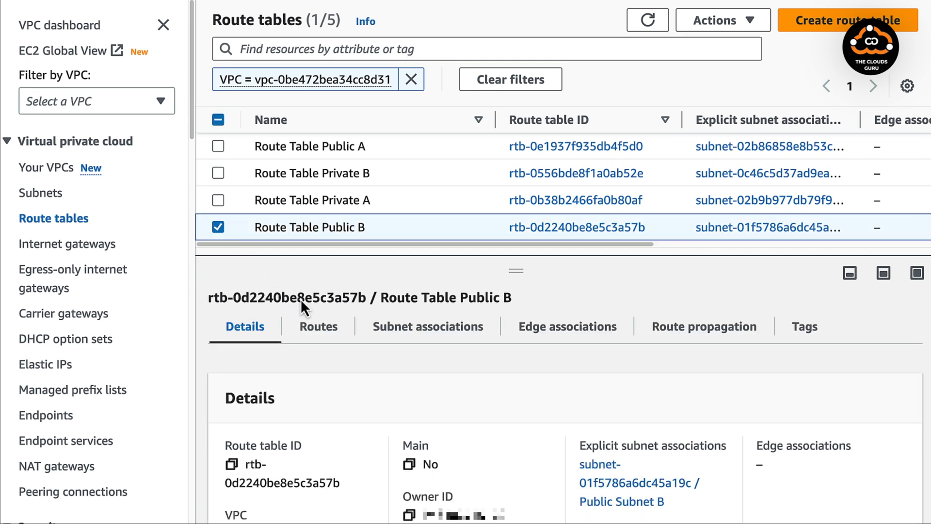
pyautogui.click(319, 328)
pyautogui.scroll(-2, 393, 346)
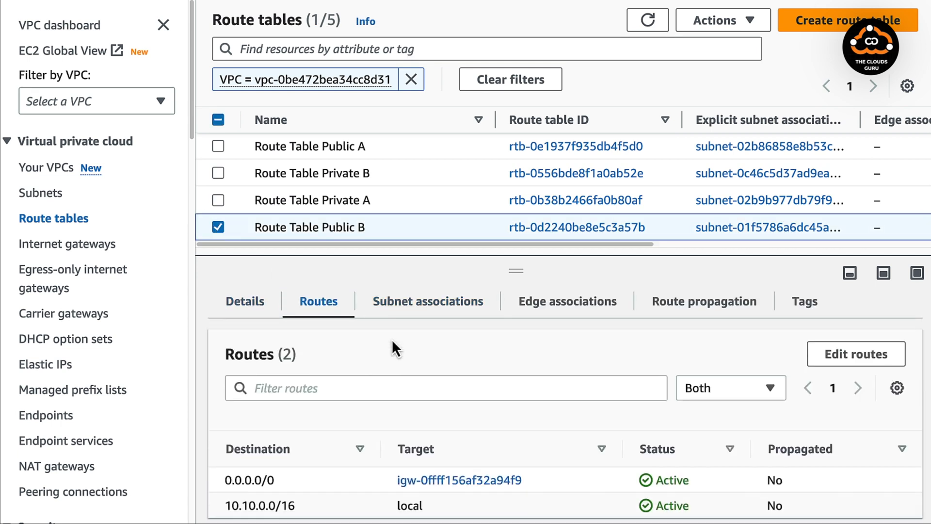
pyautogui.click(855, 320)
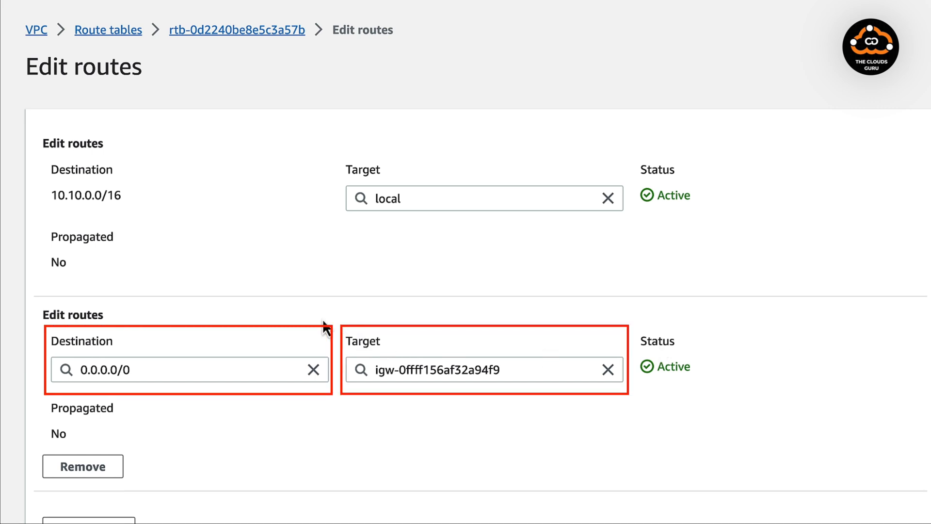
pyautogui.click(81, 467)
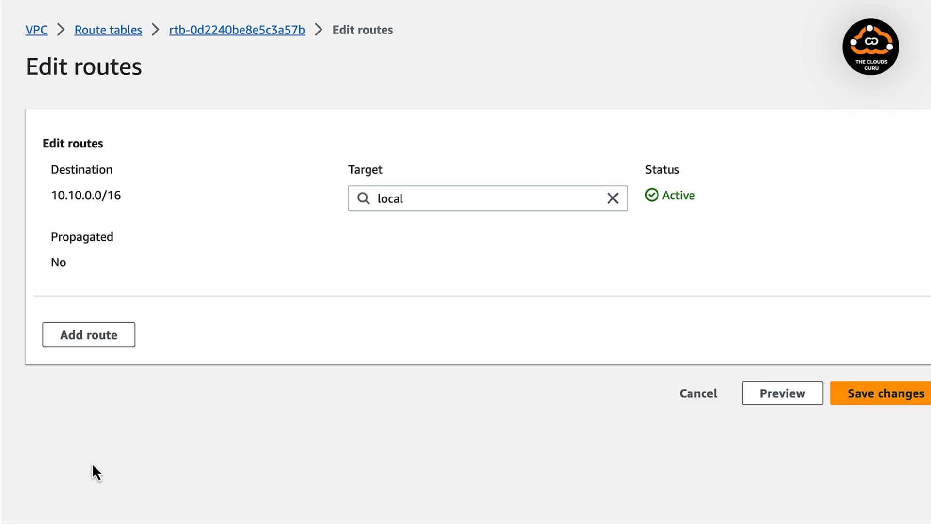
pyautogui.click(844, 398)
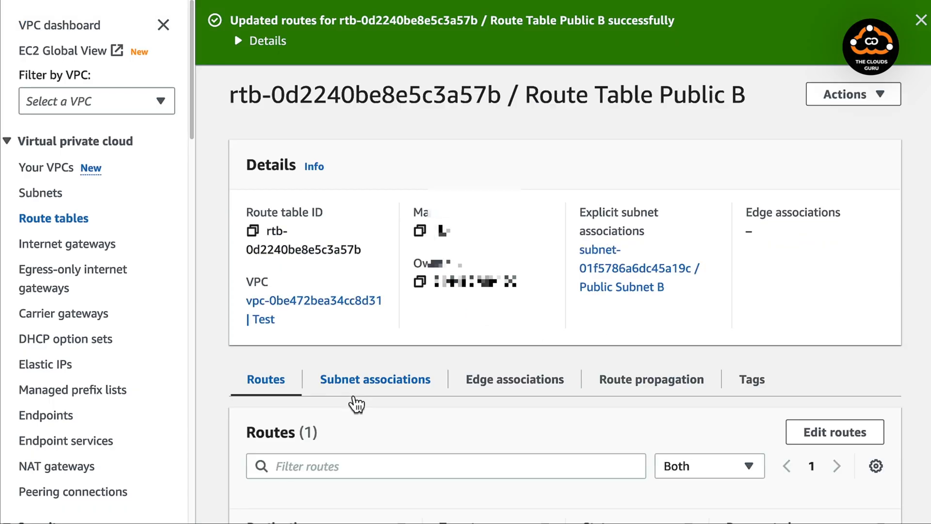
# - Review the remaining routes and the subnet associations of Route Table Public B
pyautogui.scroll(-2, 384, 276)
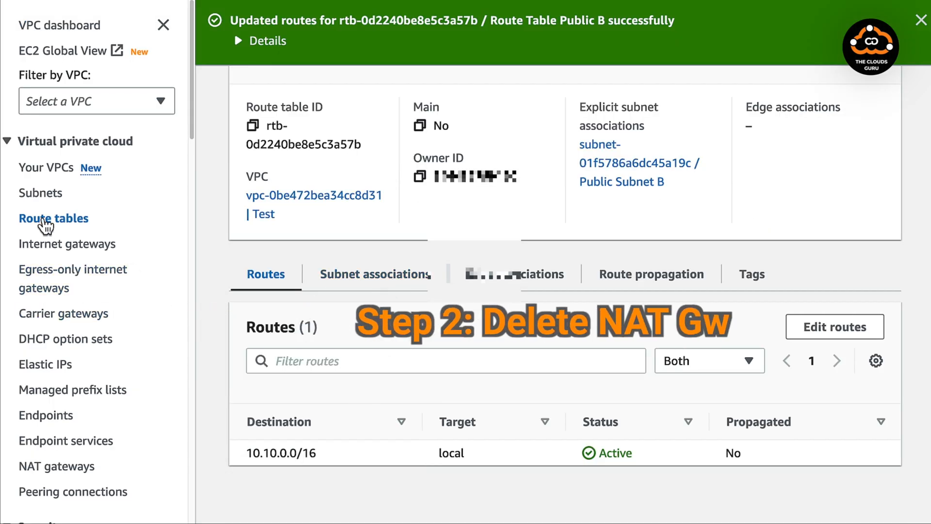
pyautogui.click(383, 276)
pyautogui.scroll(-4, 852, 365)
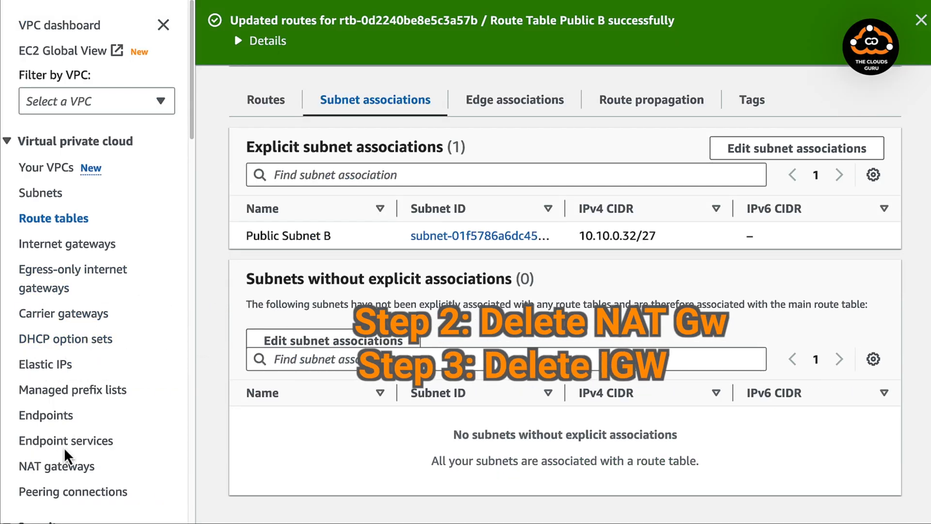
# - Delete the NAT gateway named Test, confirming the deletion with "delete"
pyautogui.click(75, 465)
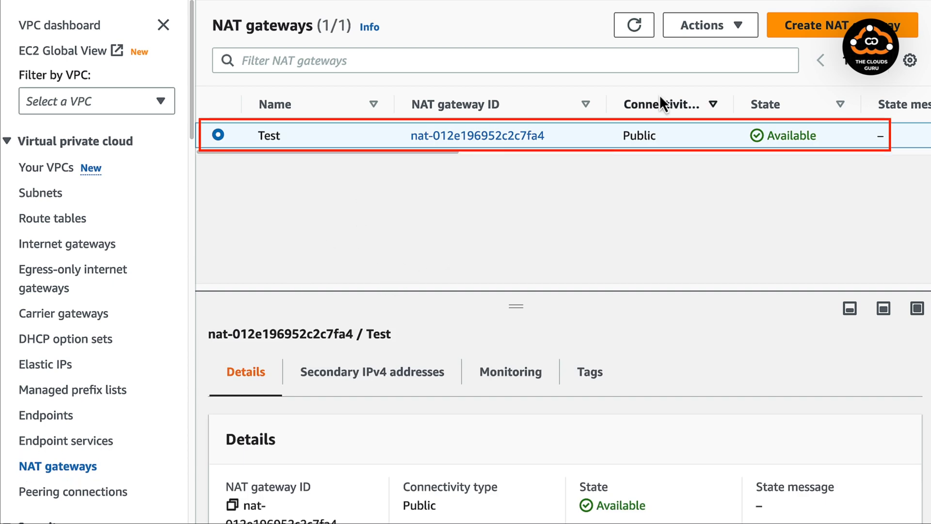
pyautogui.click(744, 29)
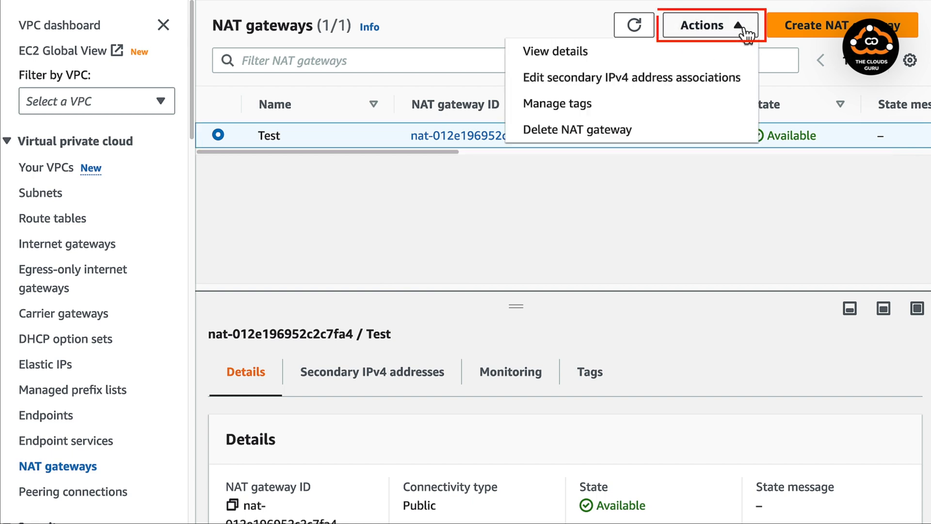
pyautogui.click(663, 132)
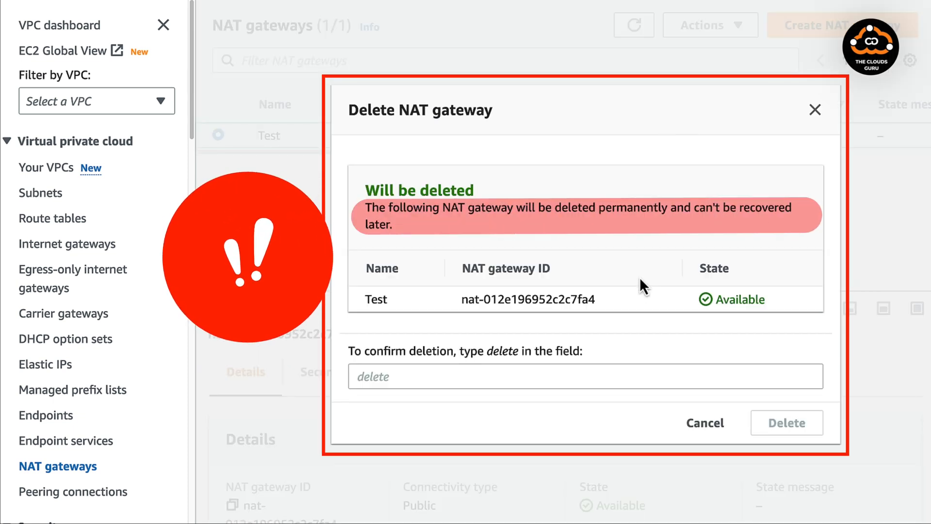
pyautogui.click(401, 380)
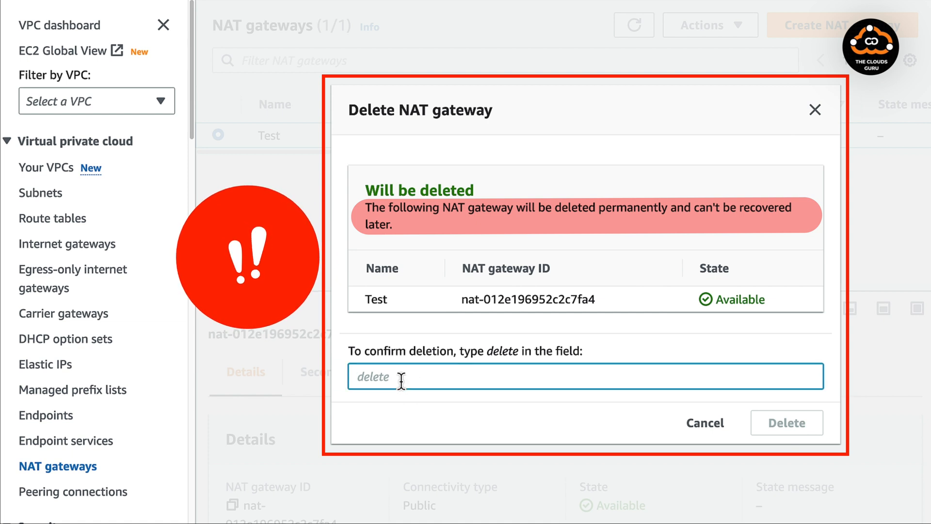
pyautogui.write('delete')
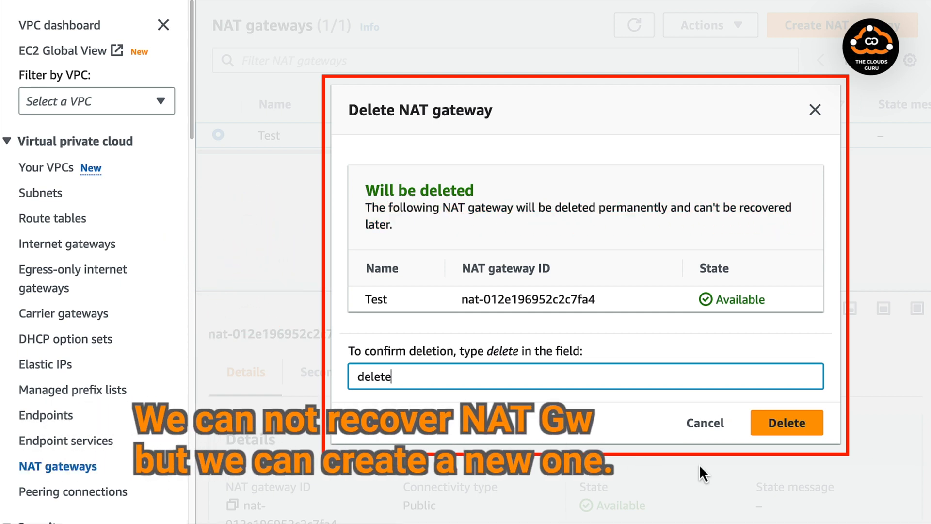
pyautogui.click(786, 436)
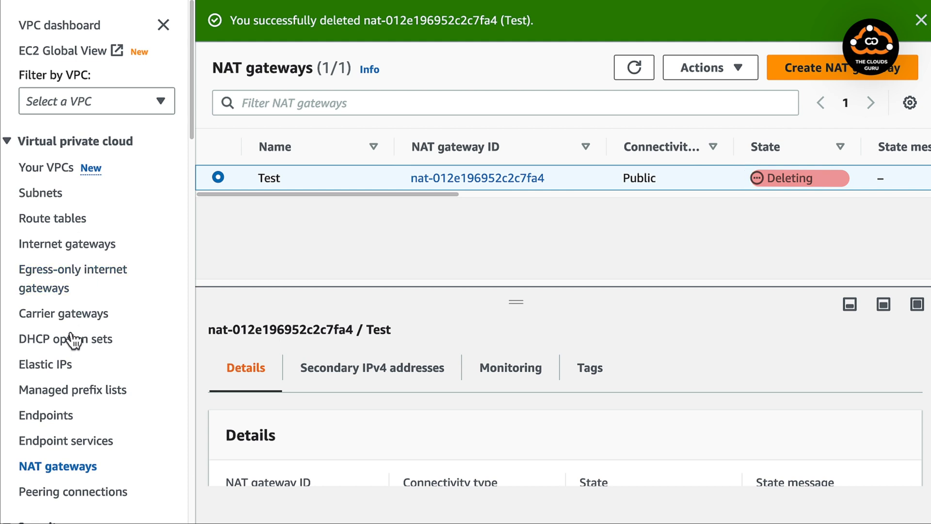
# - Select the Test internet gateway and limit the internet gateways list to VPC ID vpc-0be472bea34cc8d31
pyautogui.scroll(-1, 64, 366)
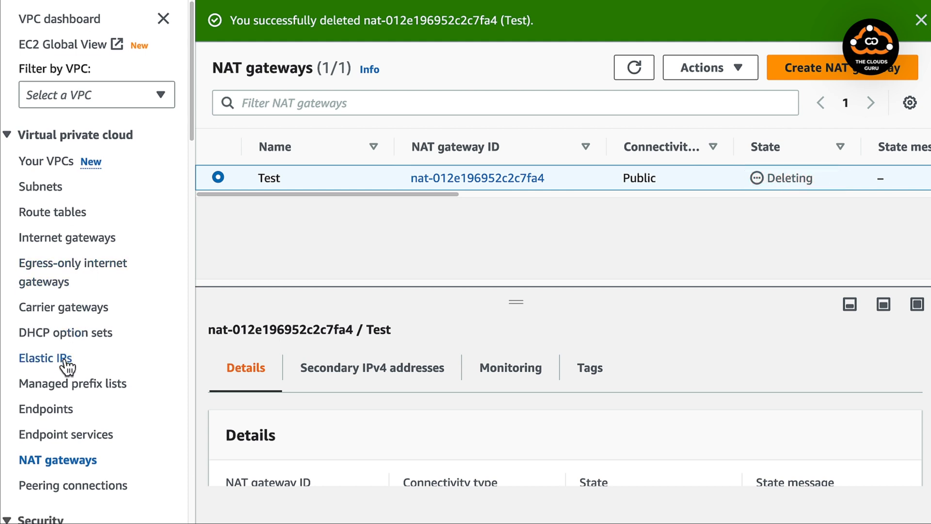
pyautogui.click(70, 244)
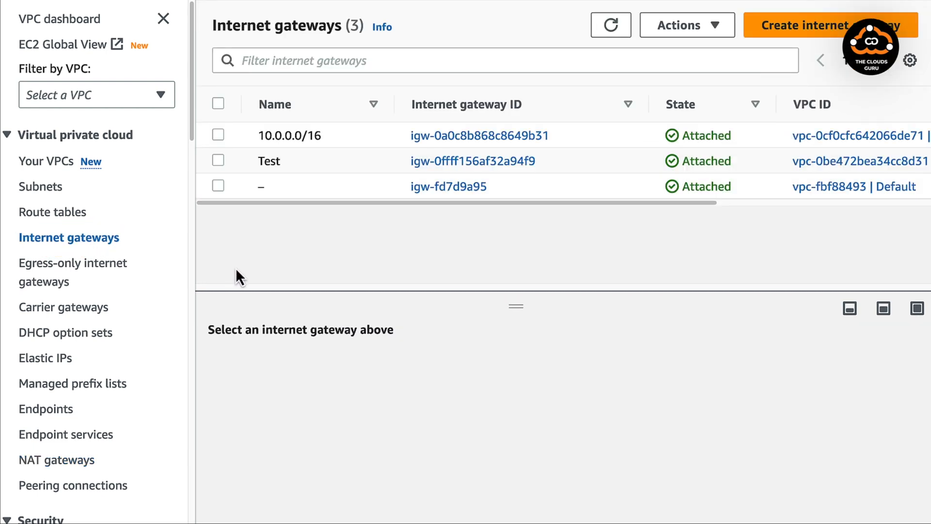
pyautogui.click(217, 160)
pyautogui.moveTo(217, 159); pyautogui.dragTo(536, 204)
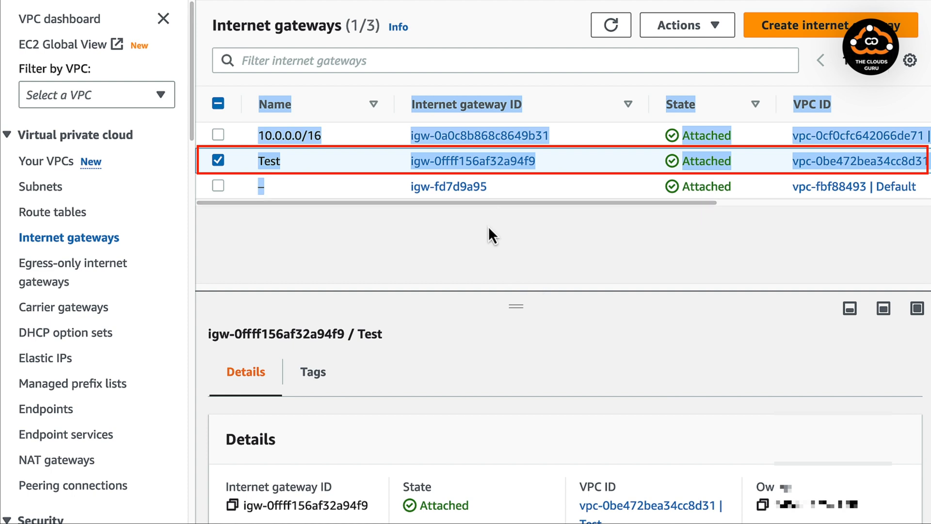
pyautogui.click(482, 239)
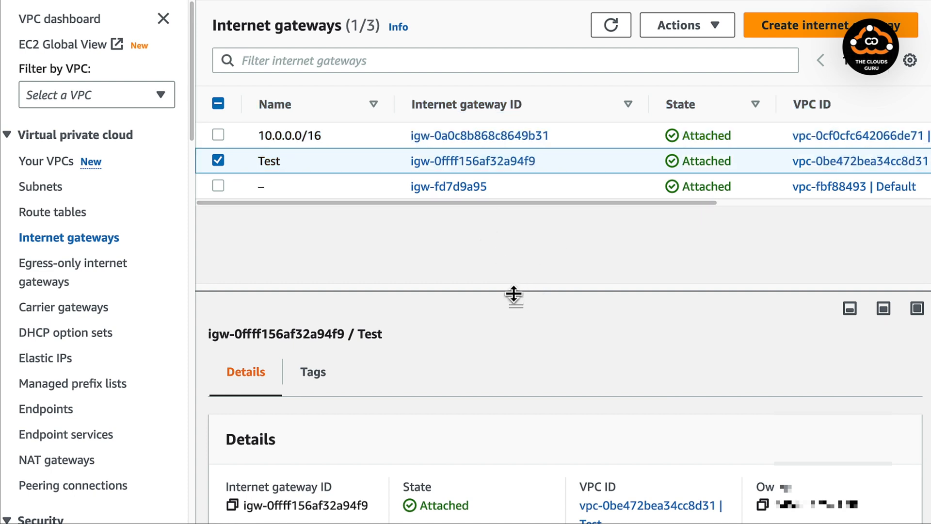
pyautogui.click(399, 60)
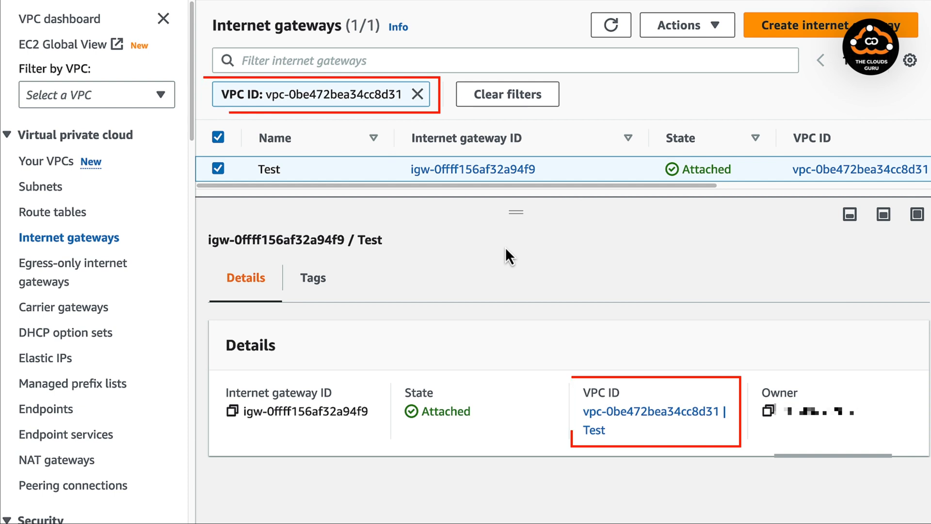
pyautogui.moveTo(609, 186)
pyautogui.mouseDown()
pyautogui.moveTo(729, 185)
pyautogui.moveTo(615, 187)
pyautogui.mouseUp()
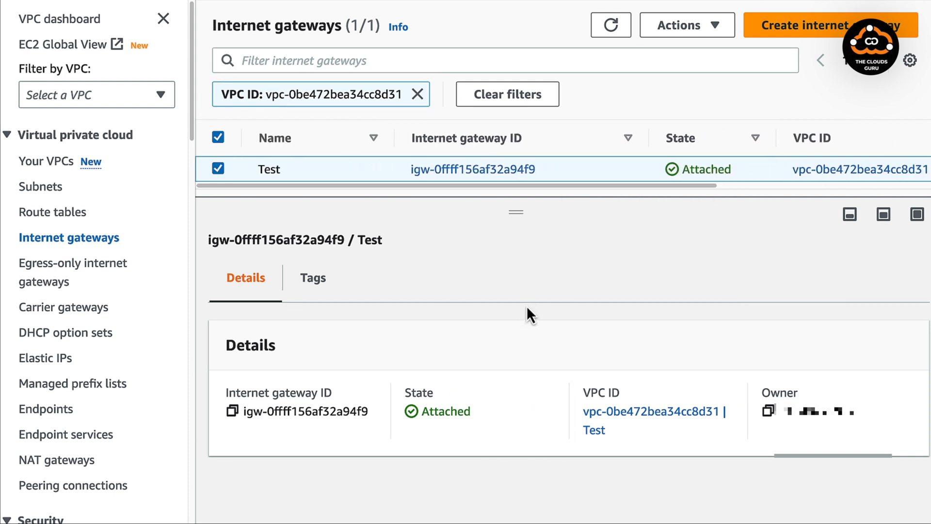
# - Try to detach the Test internet gateway from VPC vpc-0be472bea34cc8d31 and dismiss the resulting notification
pyautogui.click(724, 32)
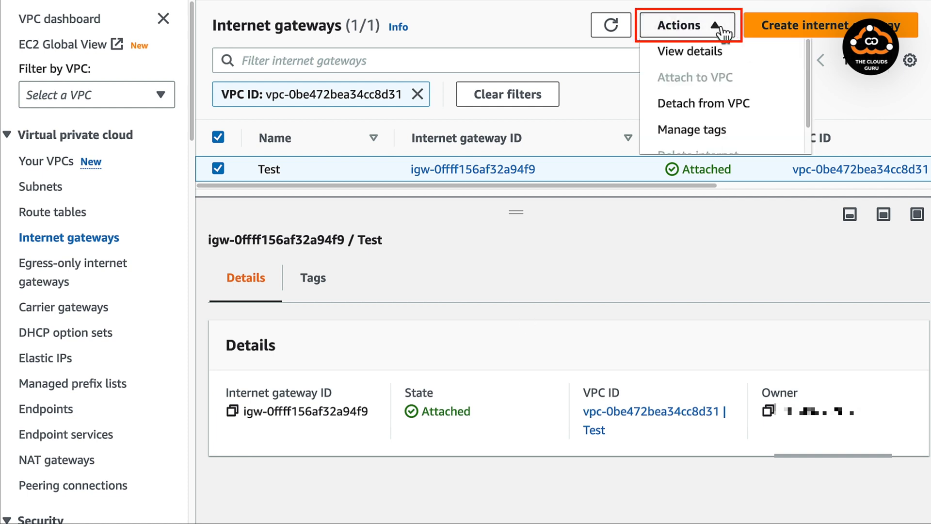
pyautogui.click(730, 104)
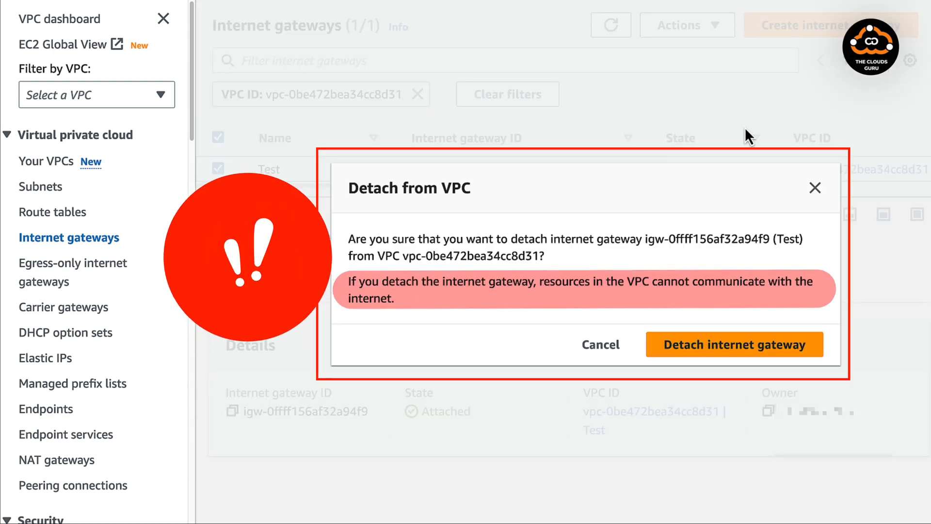
pyautogui.click(725, 347)
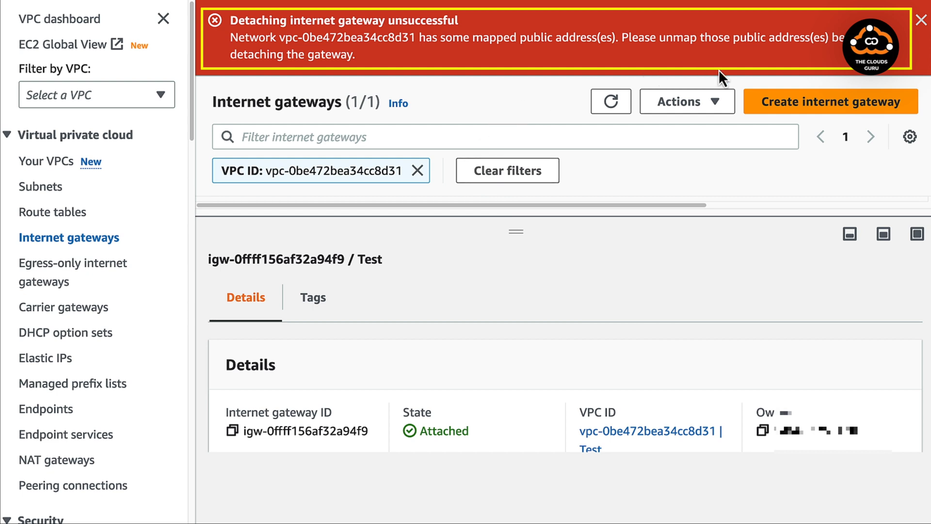
pyautogui.click(921, 20)
# - Detach the Test internet gateway from its VPC again and refresh the internet gateways list
pyautogui.click(698, 25)
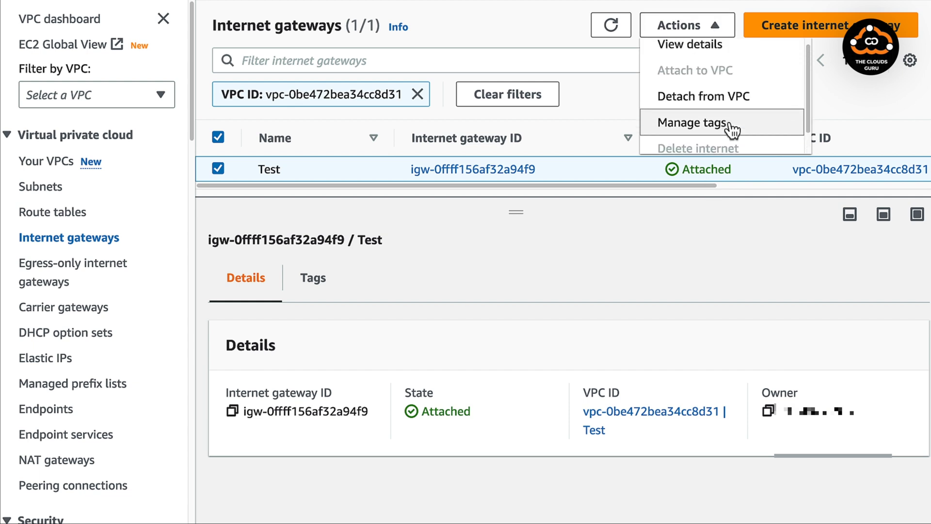
pyautogui.click(741, 104)
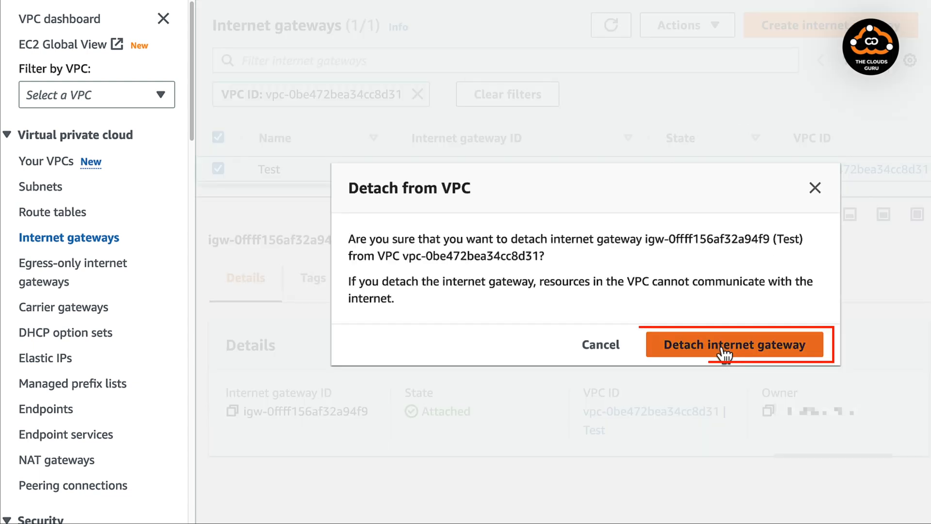
pyautogui.click(729, 346)
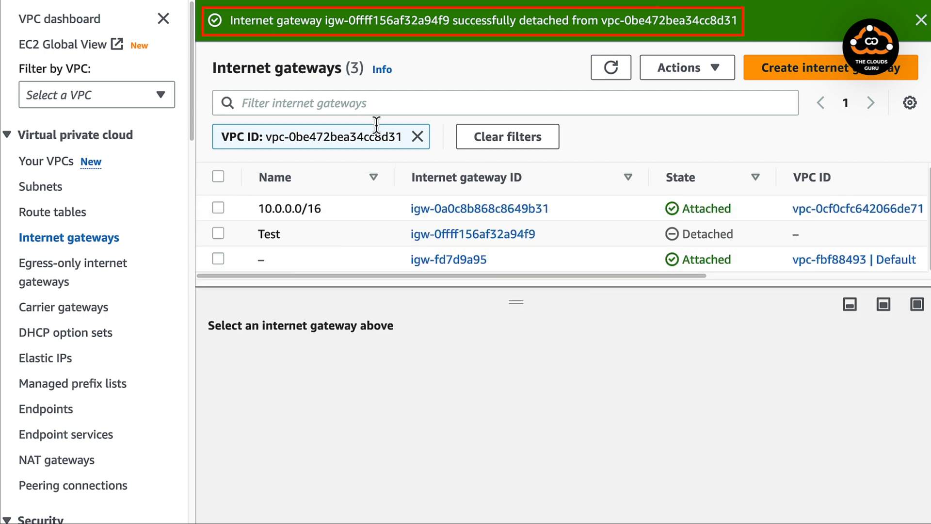
pyautogui.click(610, 68)
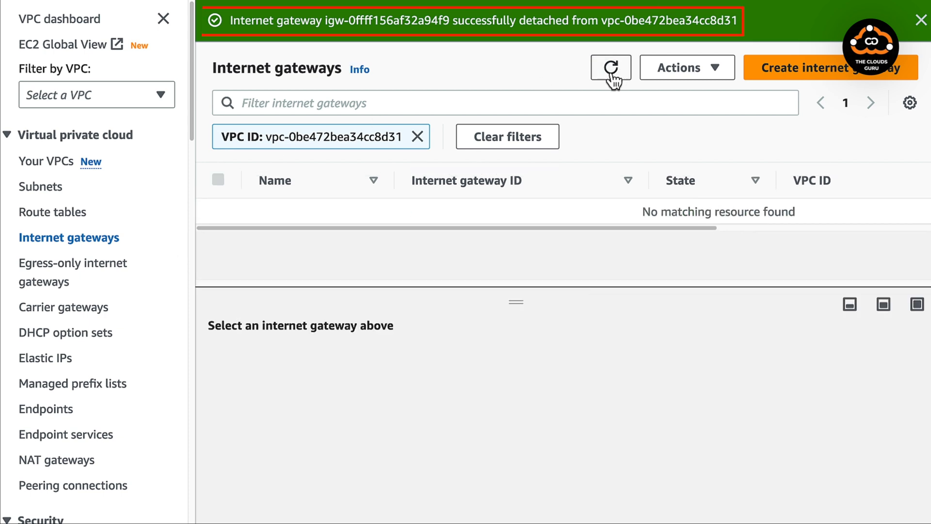
# - Clear the VPC ID filter and delete the detached Test internet gateway, confirming with "delete", and refresh the list
pyautogui.click(418, 136)
pyautogui.click(218, 202)
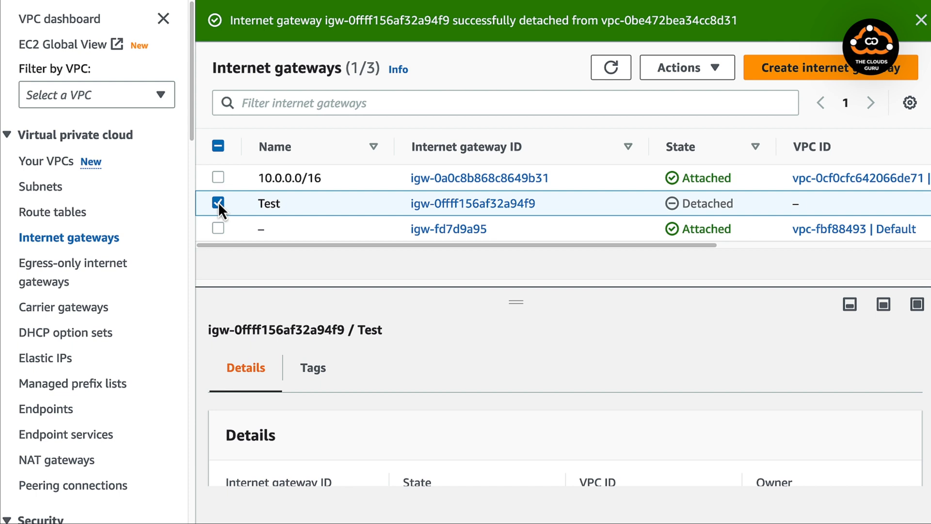
pyautogui.click(722, 70)
pyautogui.click(726, 196)
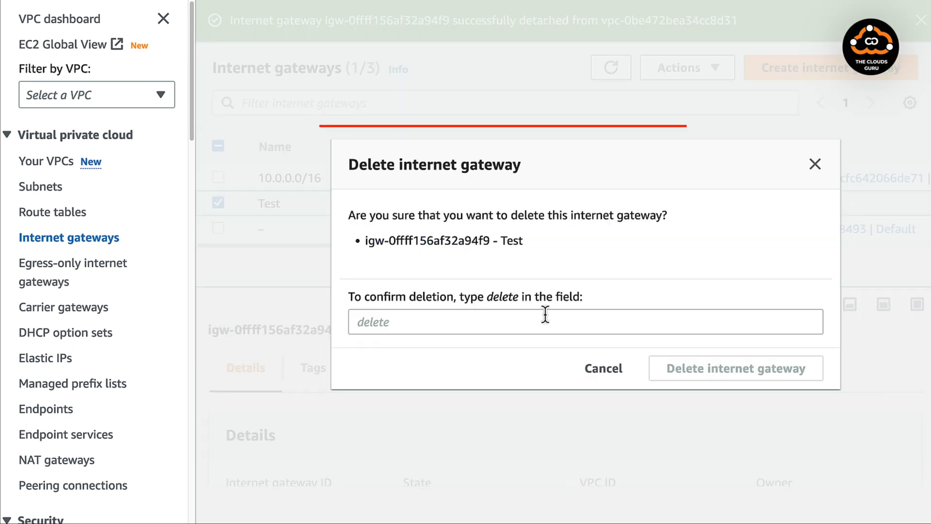
pyautogui.click(402, 321)
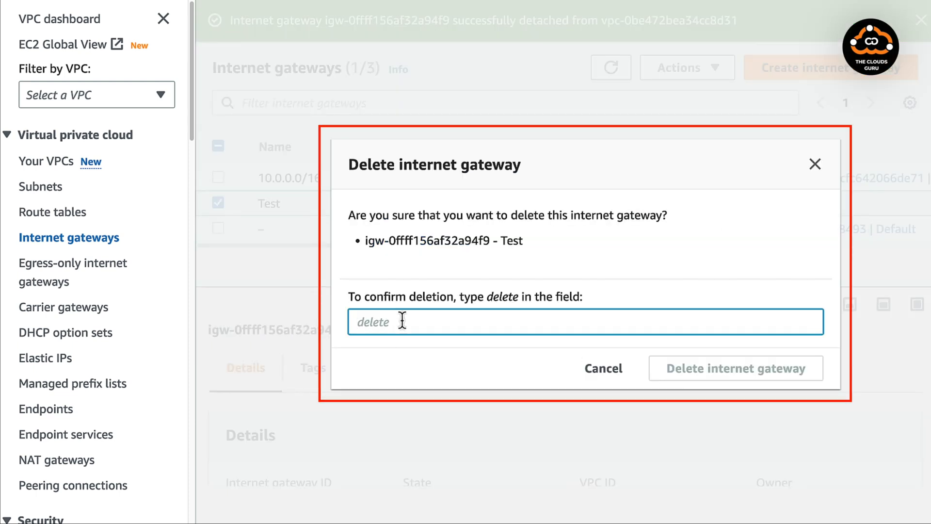
pyautogui.write('delete')
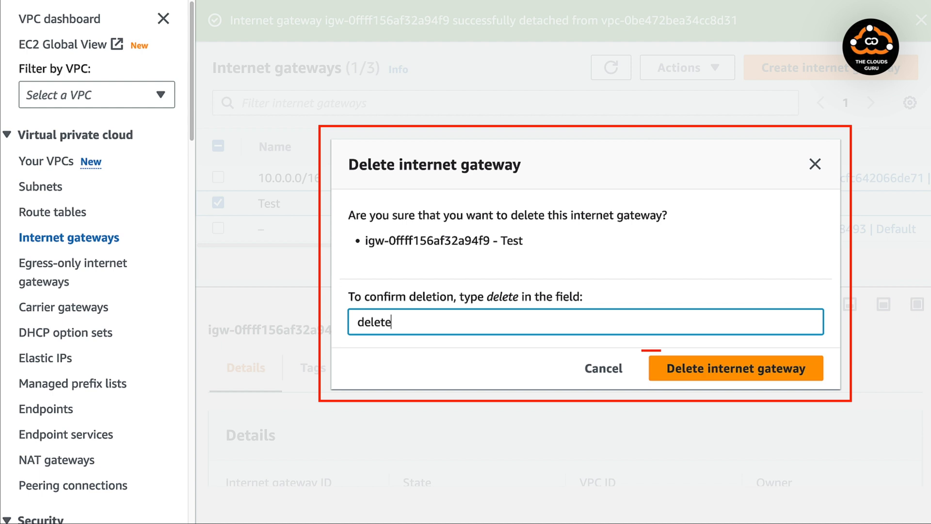
pyautogui.click(721, 369)
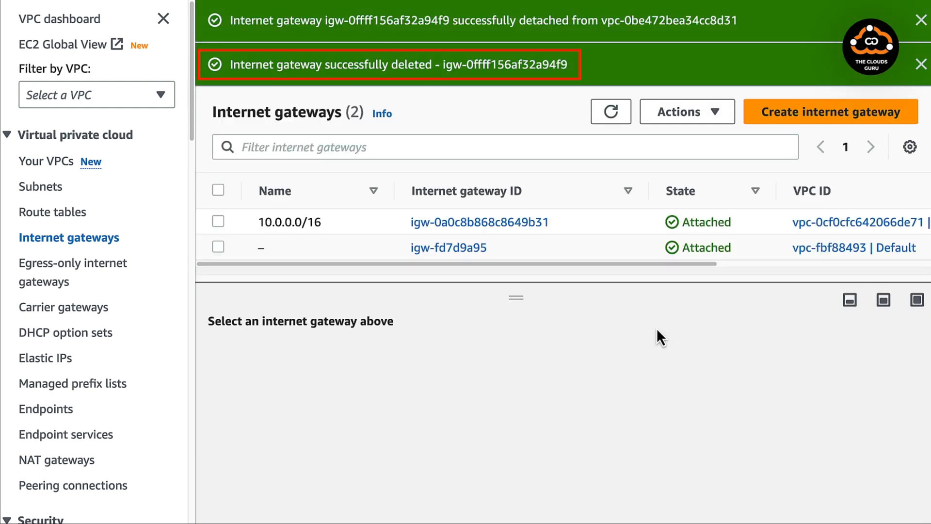
pyautogui.click(616, 111)
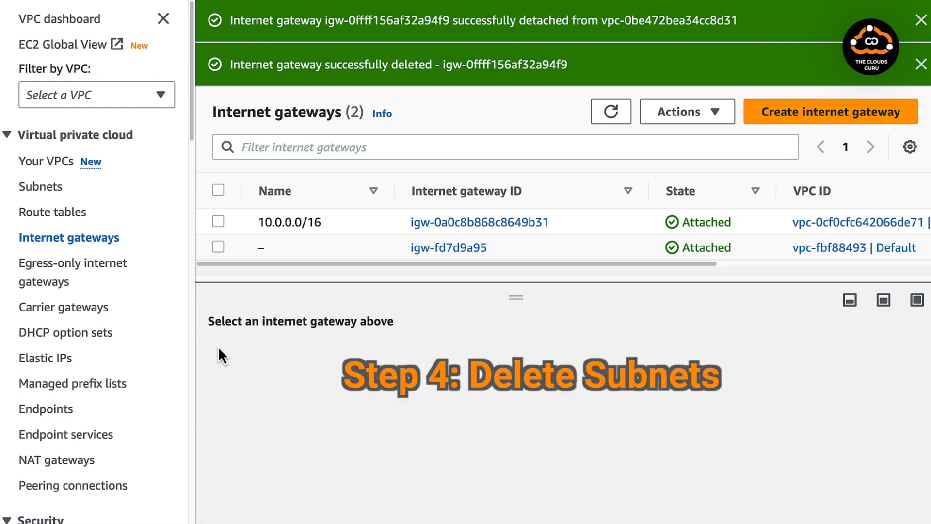
# - Show the subnets and filter them by vpc-0be472bea34cc8d31
pyautogui.click(42, 187)
pyautogui.click(312, 49)
pyautogui.write('vpc-0be472bea34cc8d31')
pyautogui.press('Return')
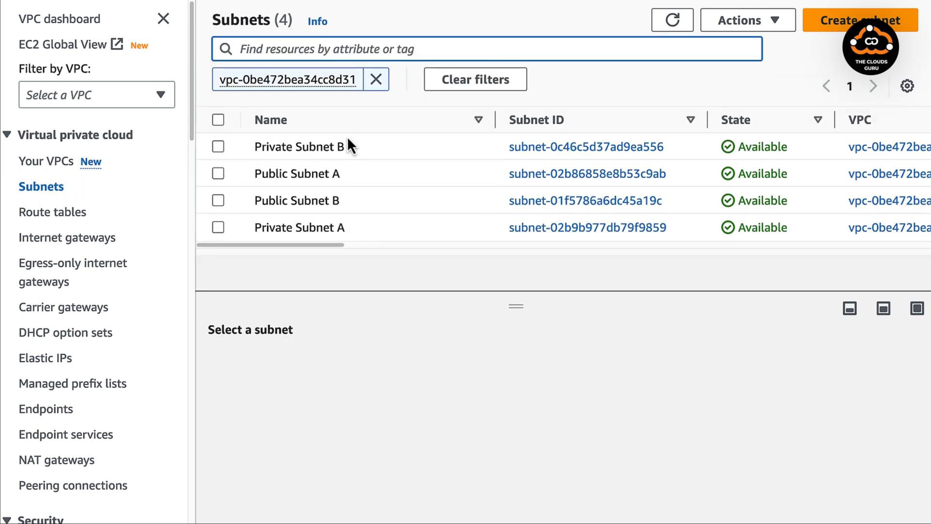
# - Delete the subnet Private Subnet B, confirming the deletion with "delete"
pyautogui.click(218, 146)
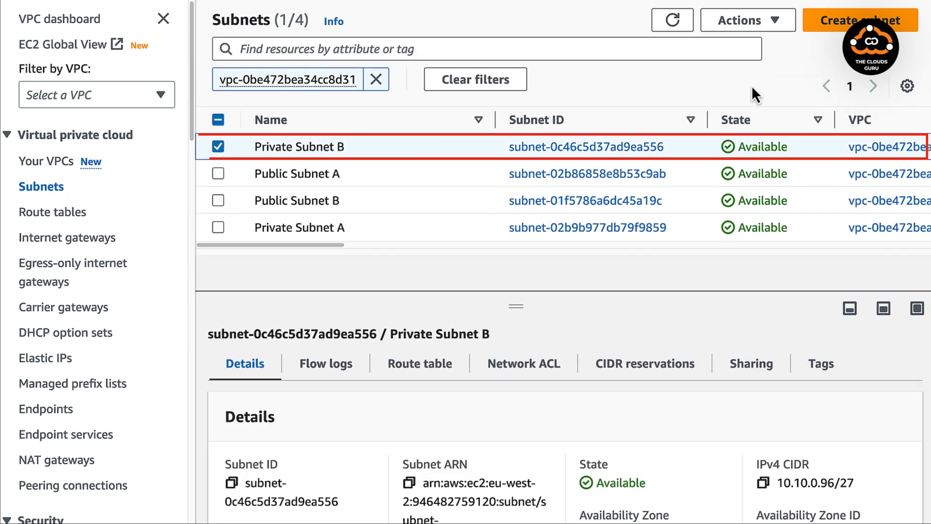
pyautogui.click(774, 22)
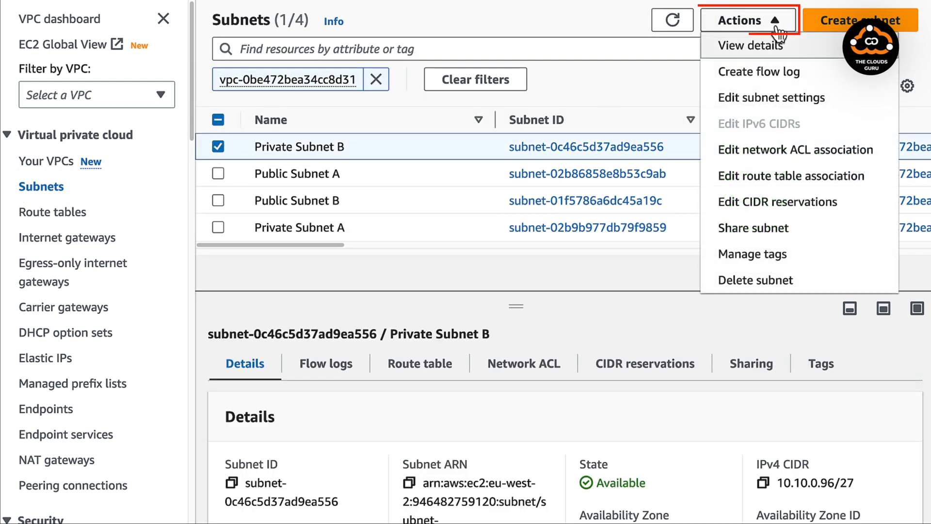
pyautogui.click(781, 281)
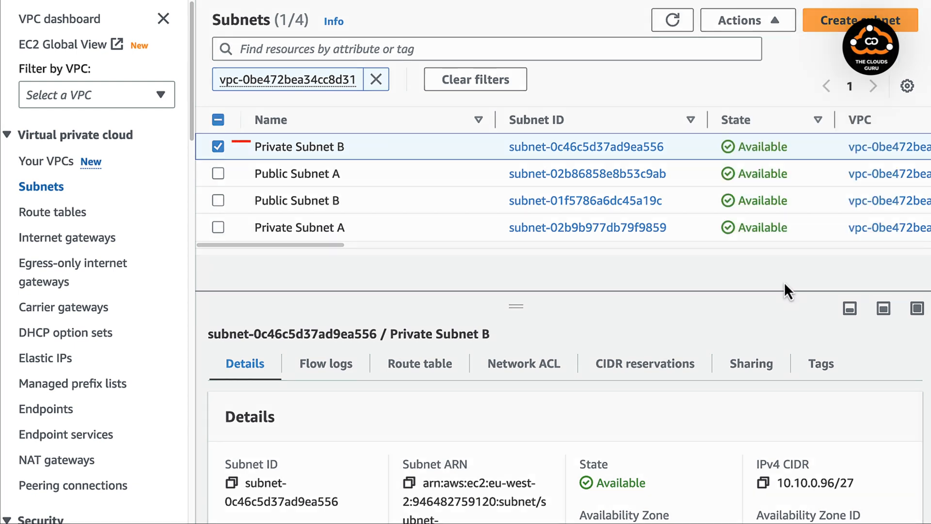
pyautogui.click(325, 324)
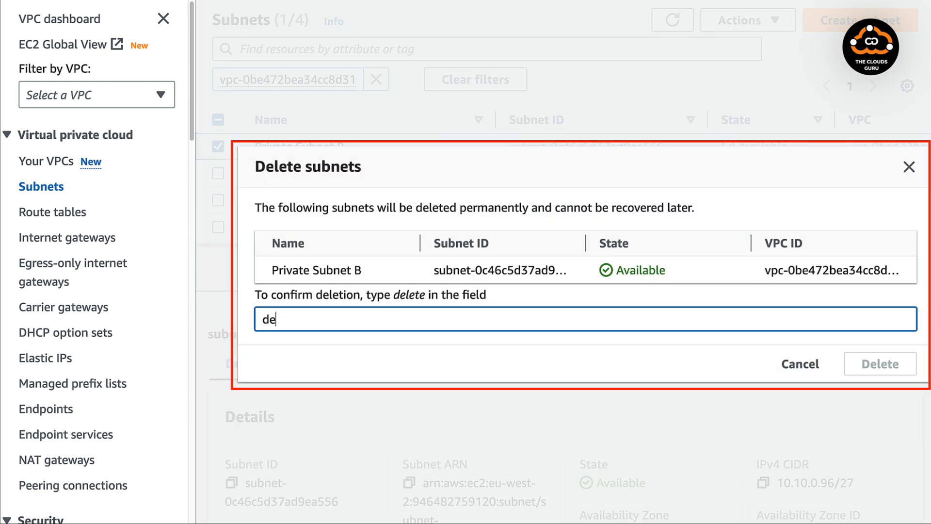
pyautogui.write('delete')
pyautogui.click(868, 361)
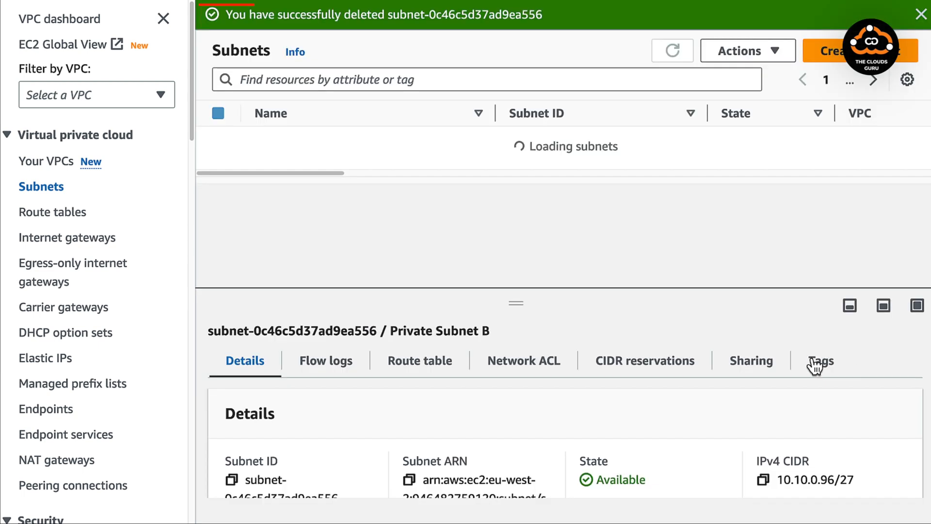
# - Delete the Test VPC's subnet Public Subnet A, confirming the deletion with "delete"
pyautogui.click(300, 87)
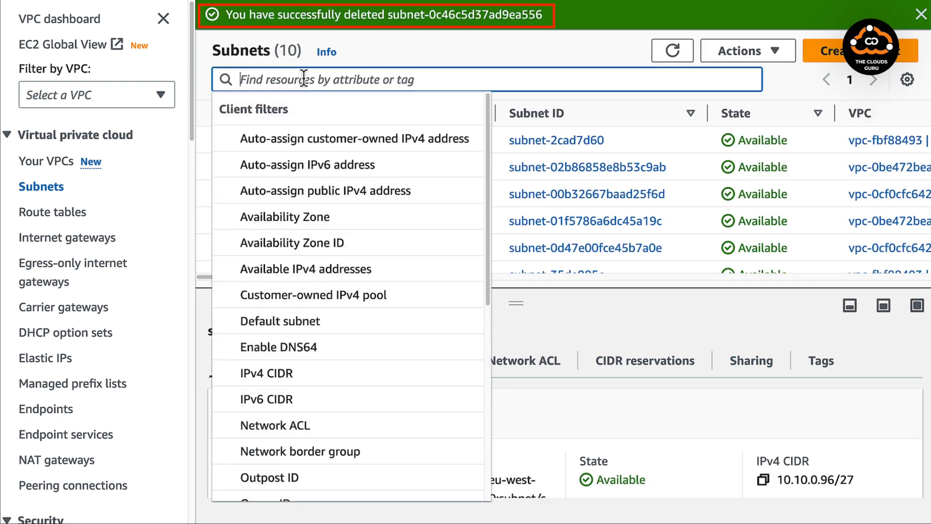
pyautogui.write('vpc-0be472bea34cc8d31')
pyautogui.click(328, 167)
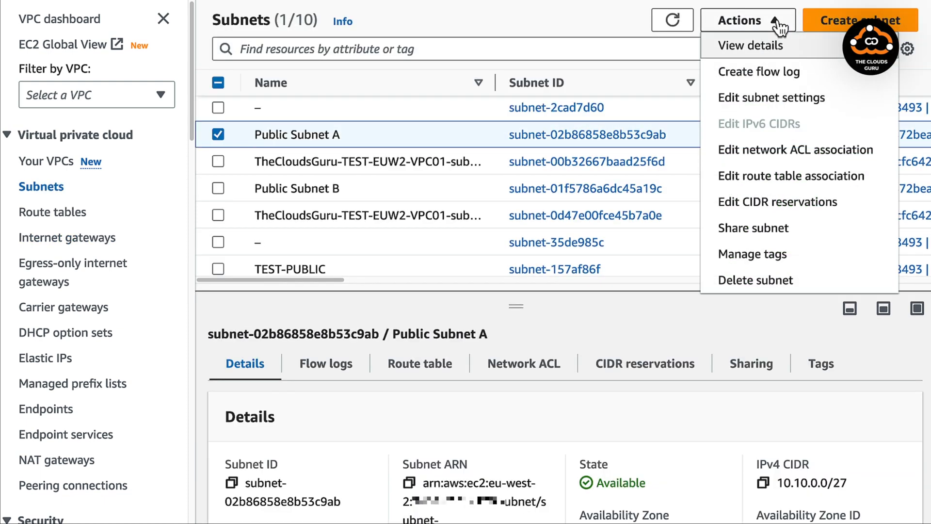
pyautogui.click(757, 275)
pyautogui.click(315, 318)
pyautogui.write('delete')
pyautogui.click(880, 364)
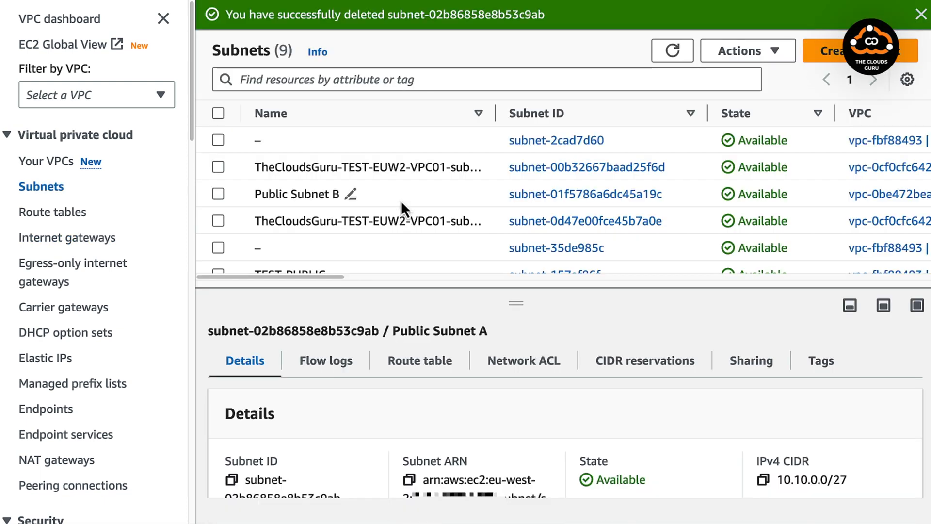
# - Check which VPC Public Subnet B belongs to and delete this subnet, confirming with "delete"
pyautogui.click(401, 194)
pyautogui.moveTo(331, 277); pyautogui.dragTo(380, 280)
pyautogui.click(749, 51)
pyautogui.click(770, 312)
pyautogui.click(582, 318)
pyautogui.write('delete')
pyautogui.click(879, 363)
# - Delete the Test VPC's subnet Private Subnet A, confirming with "delete", and review the remaining subnets
pyautogui.scroll(-1, 358, 227)
pyautogui.scroll(-3, 358, 228)
pyautogui.click(218, 264)
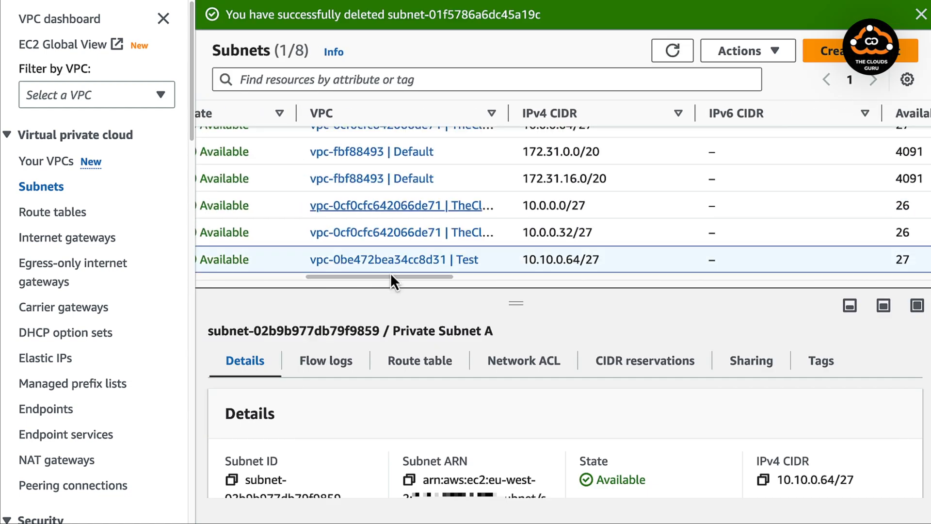
pyautogui.click(749, 51)
pyautogui.click(762, 308)
pyautogui.click(763, 314)
pyautogui.write('delete')
pyautogui.click(880, 363)
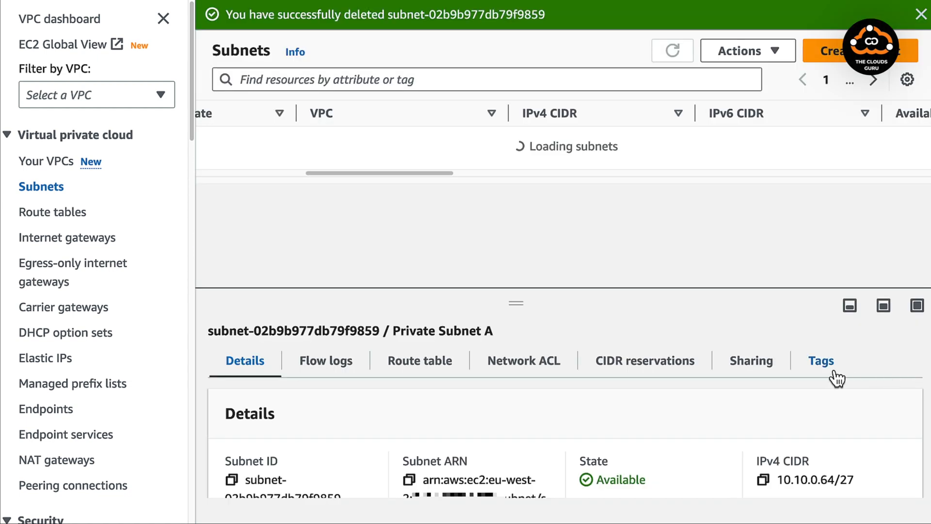
pyautogui.moveTo(353, 280); pyautogui.dragTo(234, 274)
pyautogui.scroll(-2, 268, 240)
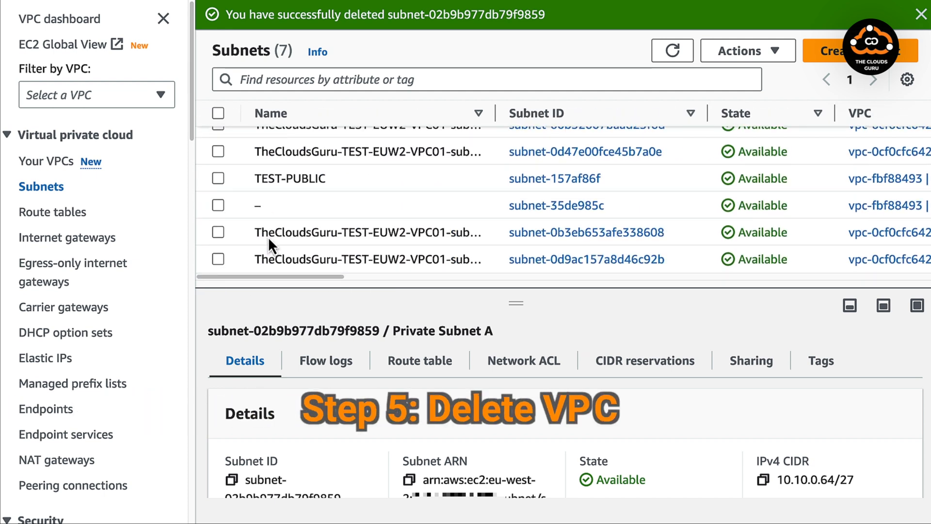
# - Delete the Test VPC together with its network ACLs and route tables, confirming with "delete", and enlarge the VPC list area
pyautogui.click(50, 164)
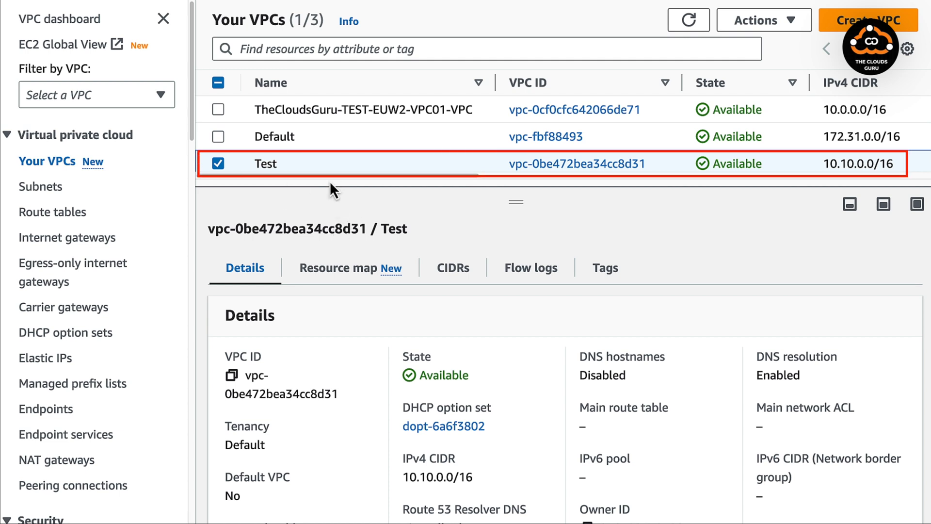
pyautogui.click(798, 28)
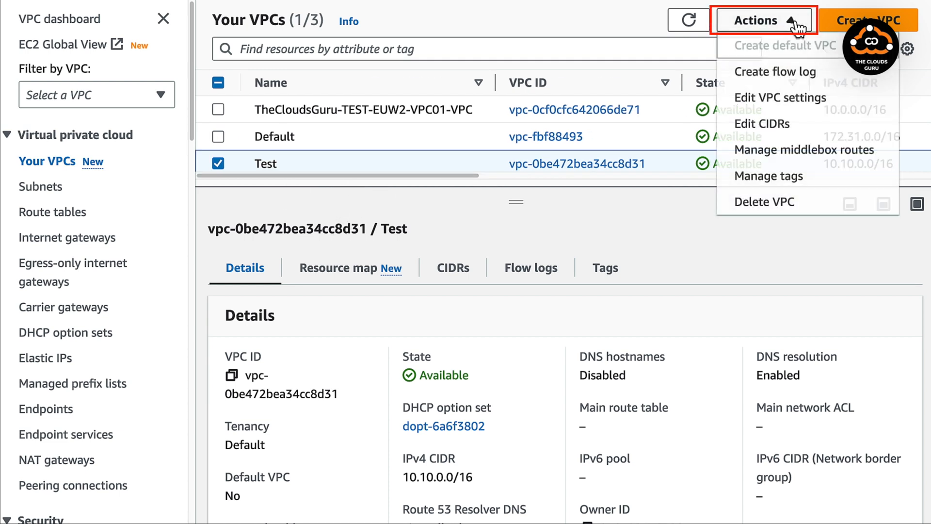
pyautogui.click(779, 201)
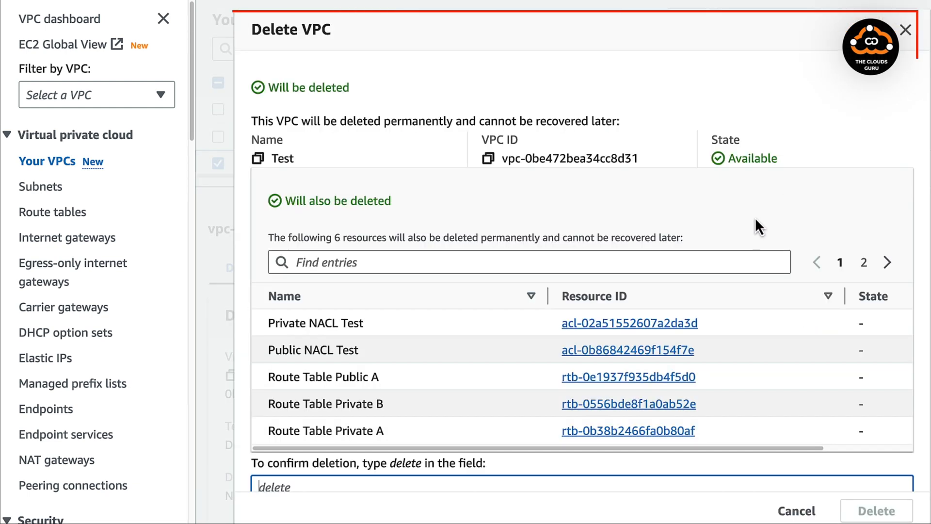
pyautogui.scroll(-1, 482, 275)
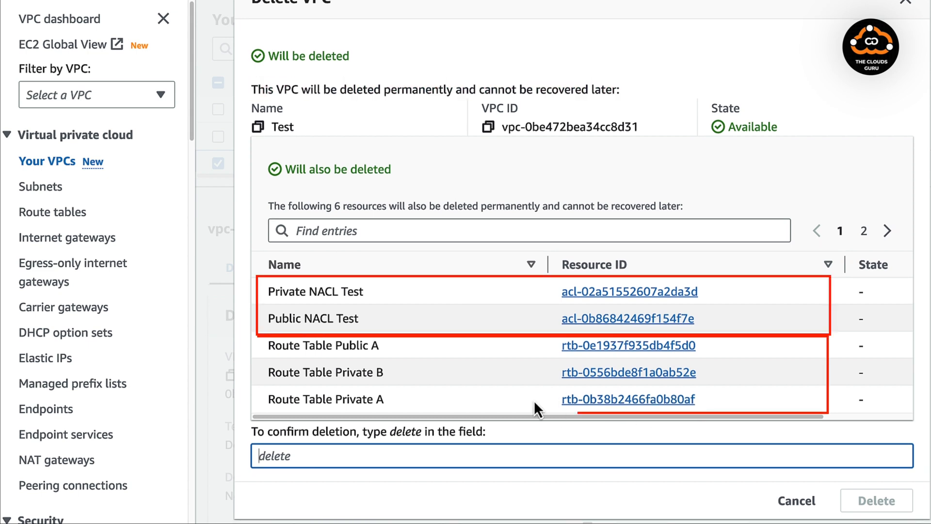
pyautogui.write('delete')
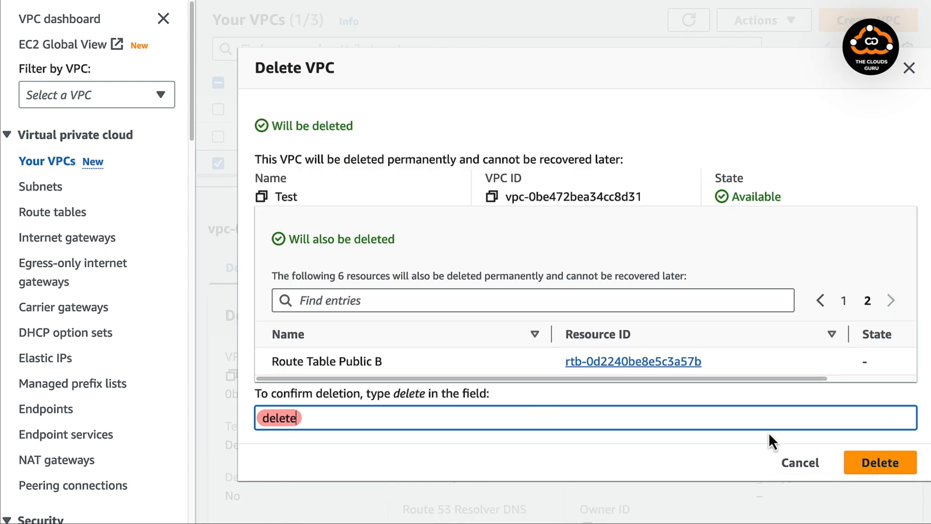
pyautogui.click(866, 465)
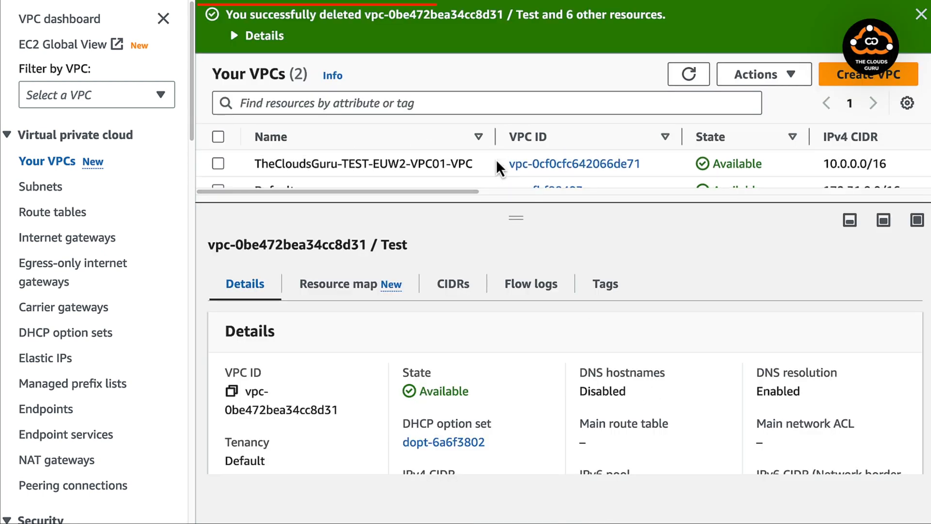
pyautogui.moveTo(514, 203); pyautogui.dragTo(514, 242)
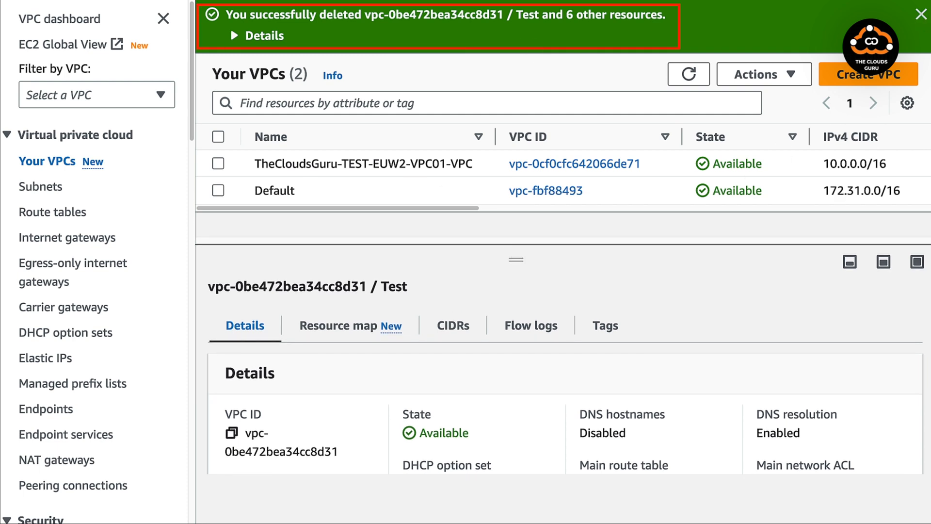